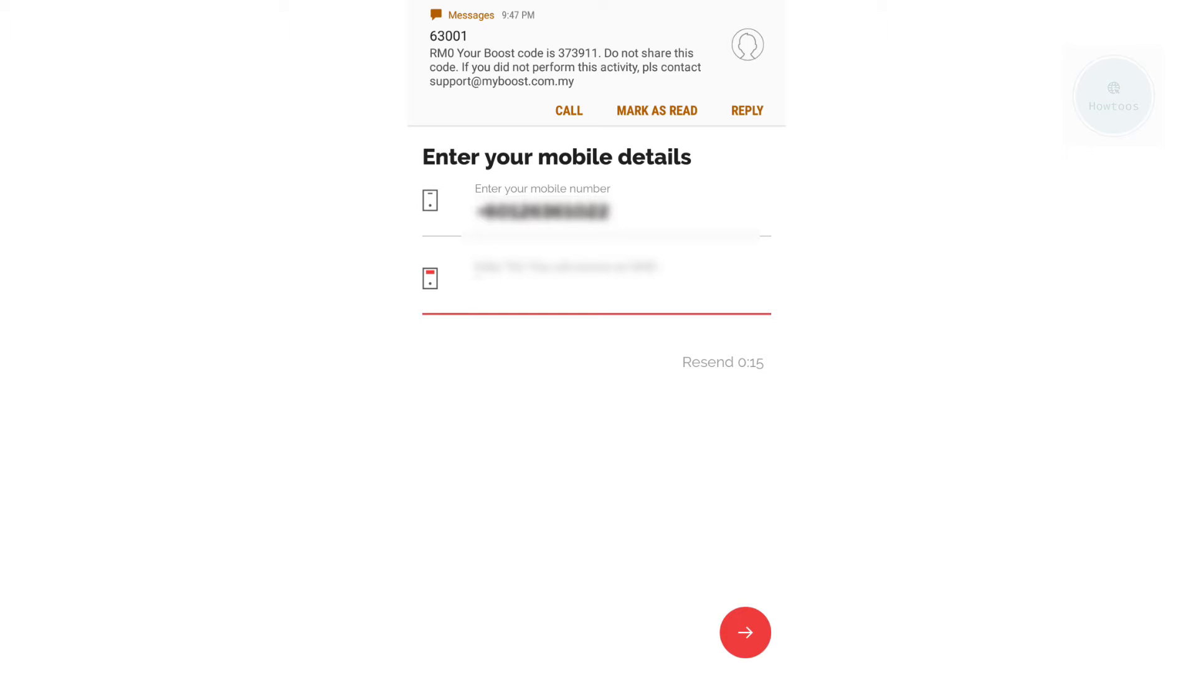
- Enter the 6-digit SMS verification code for the mobile number
{"action": "left_click", "coordinate": [479, 289]}
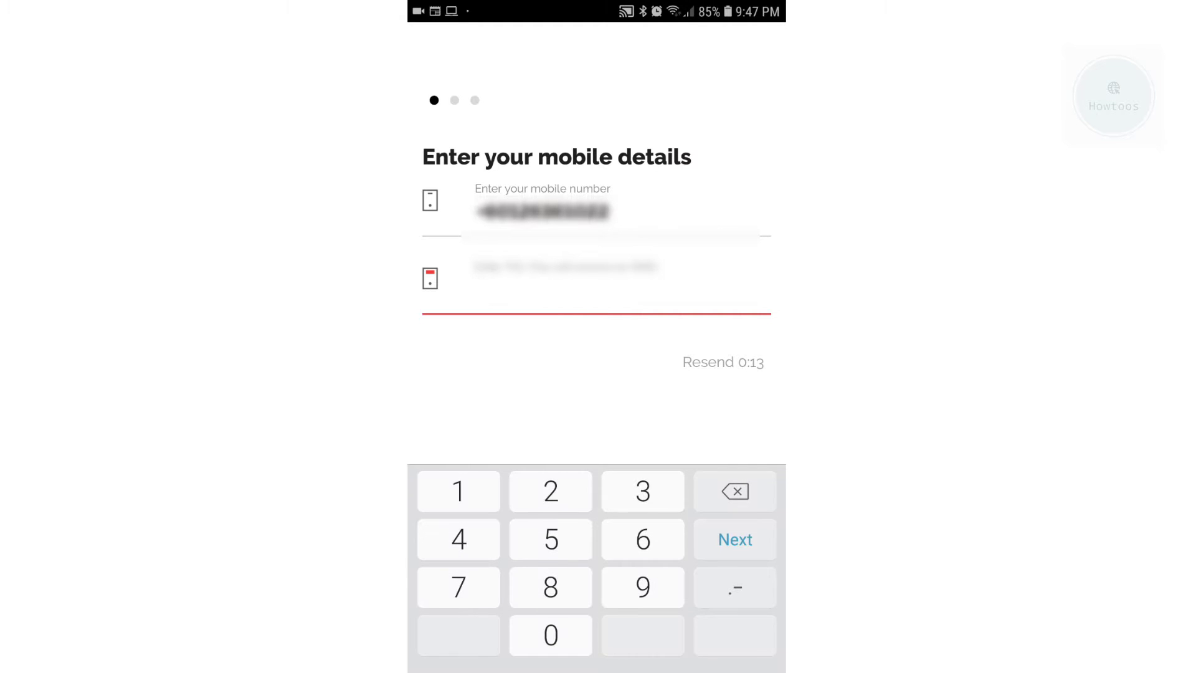
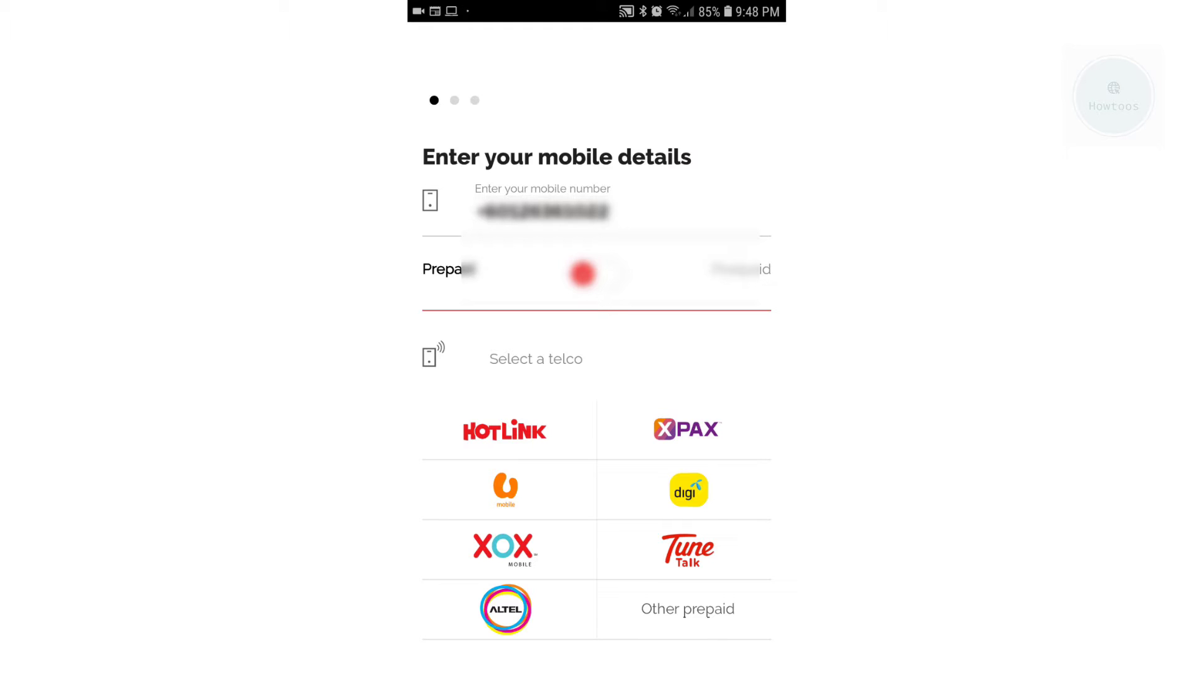
- Register the number as a Postpaid line with Other postpaid as the telco, then continue
{"action": "left_click", "coordinate": [596, 273]}
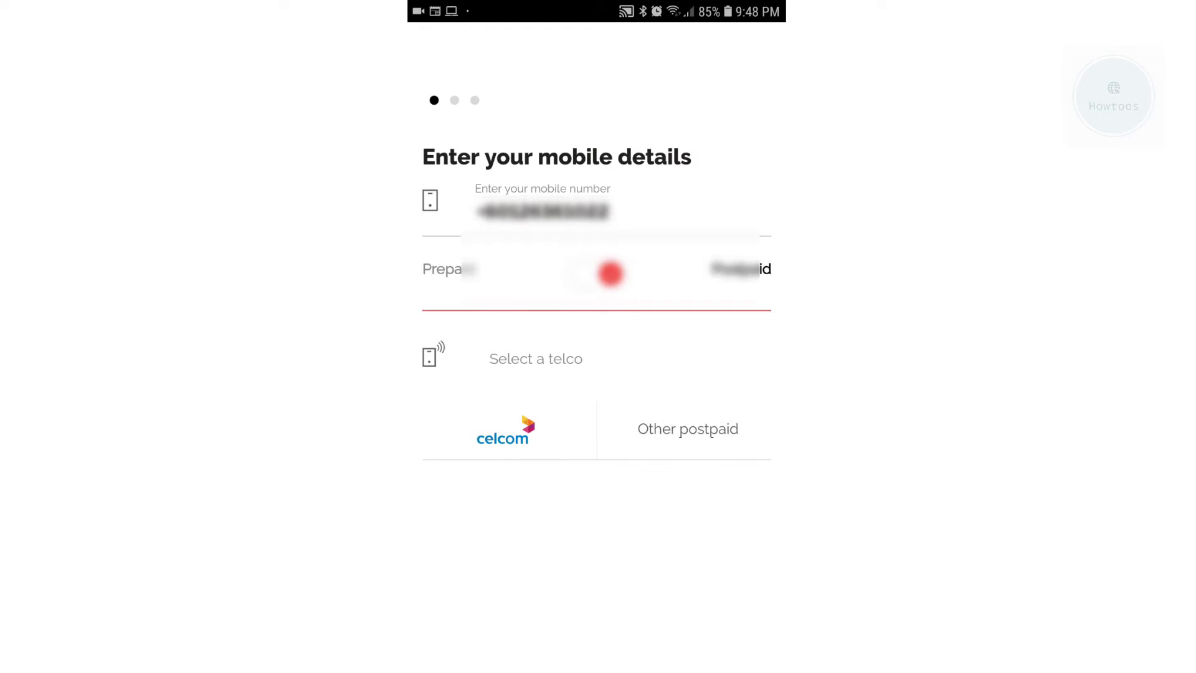
{"action": "left_click", "coordinate": [596, 273]}
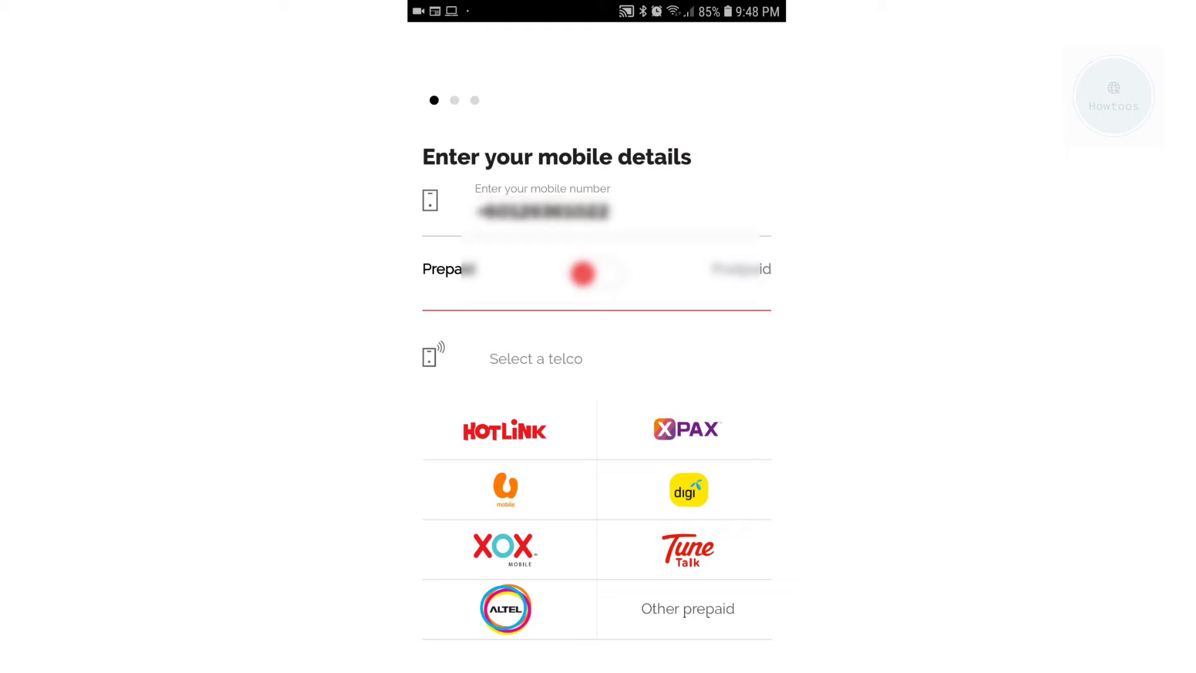
{"action": "left_click", "coordinate": [596, 273]}
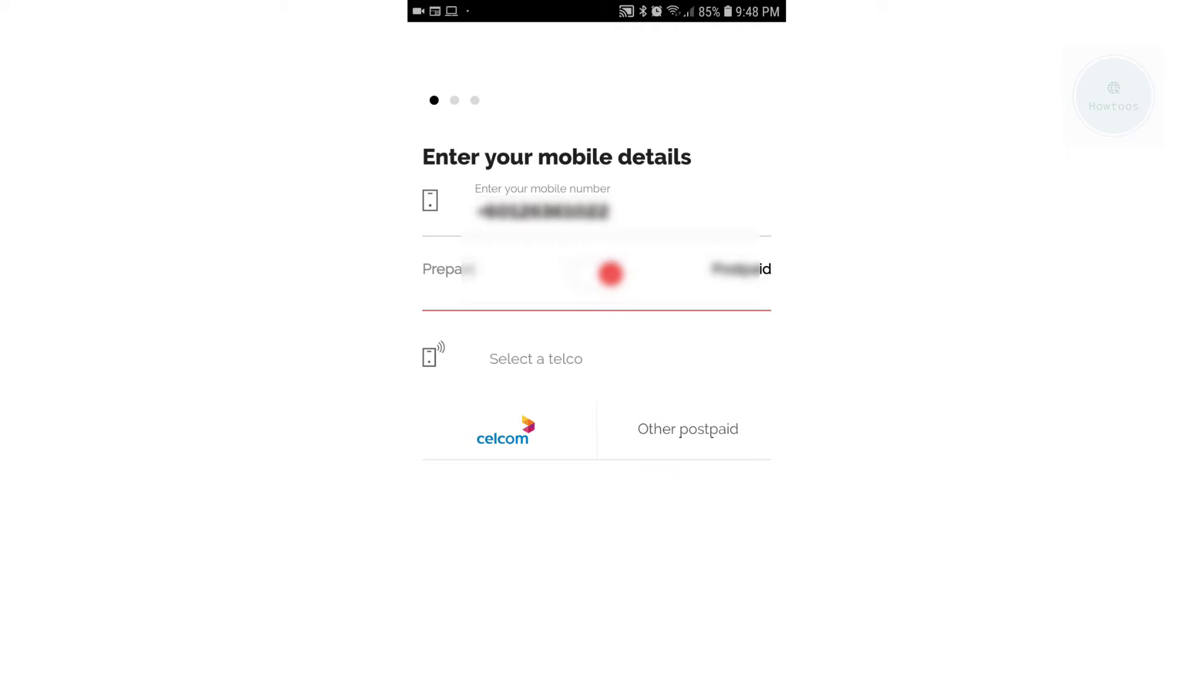
{"action": "left_click", "coordinate": [687, 429]}
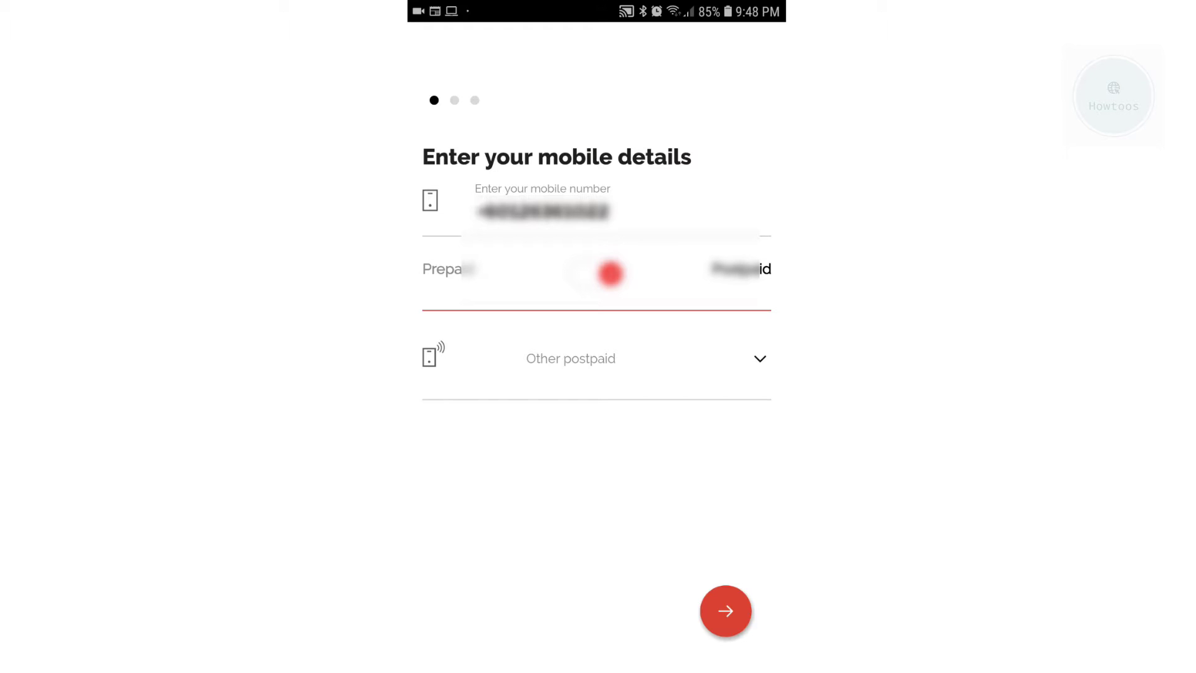
{"action": "left_click", "coordinate": [725, 611]}
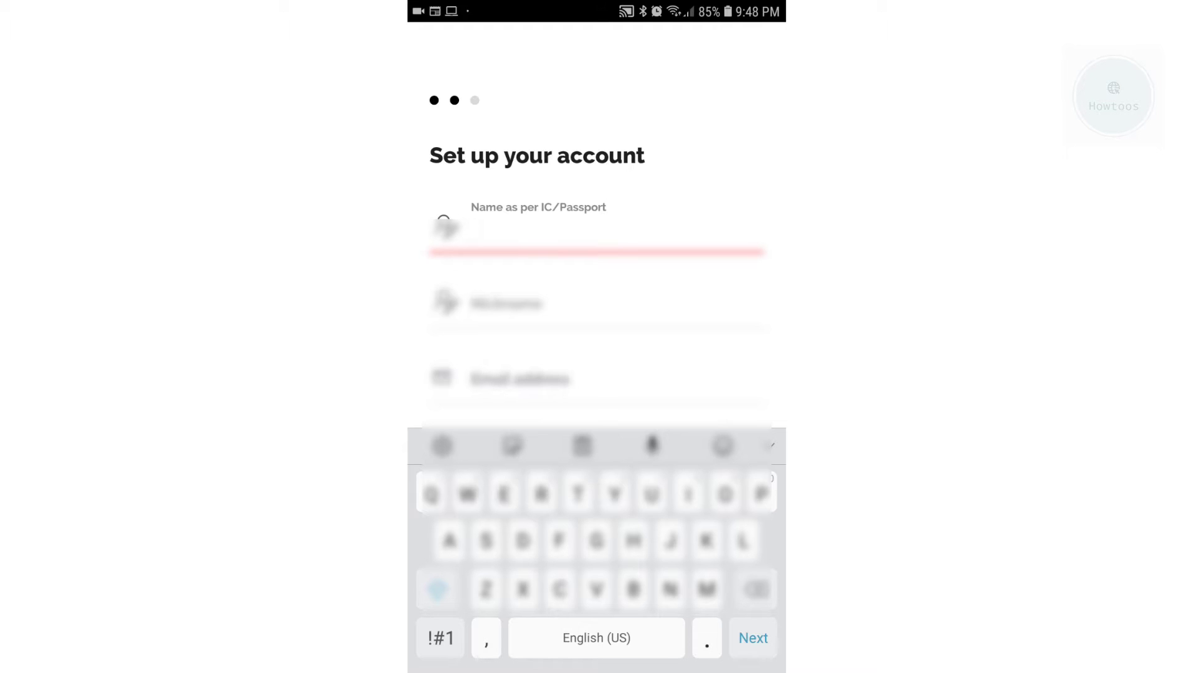
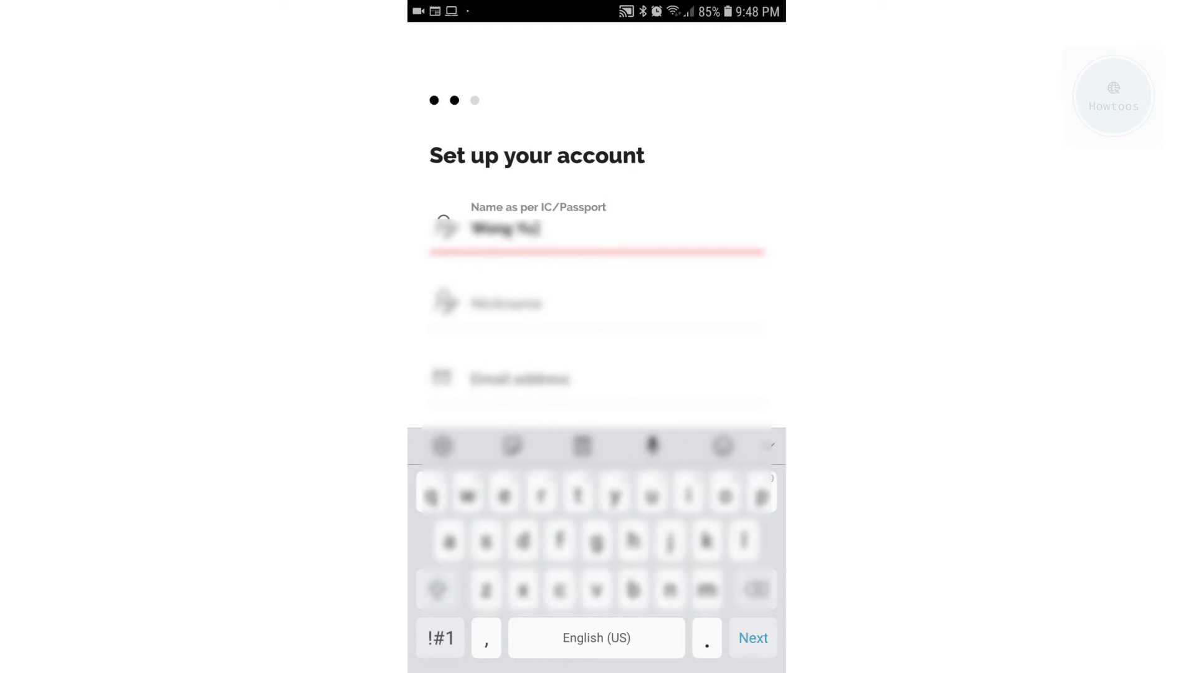
- Enter the account holder's full name and nickname
{"action": "key", "text": "Tab"}
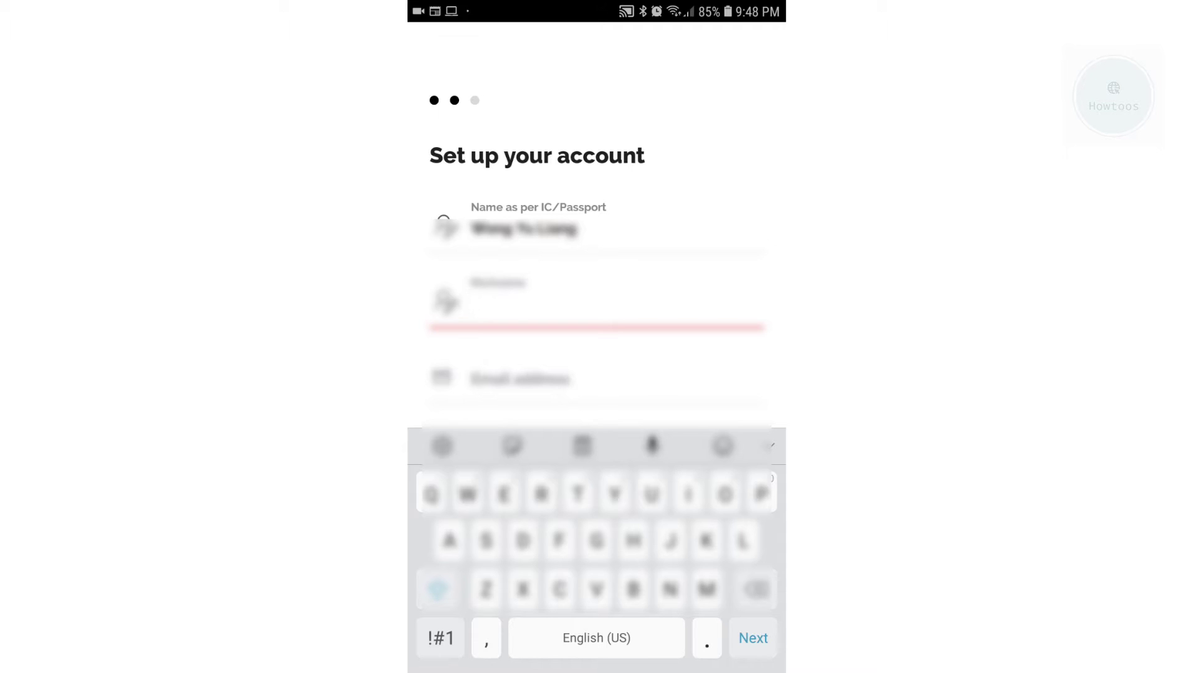
{"action": "type", "text": "YL"}
{"action": "key", "text": "Return"}
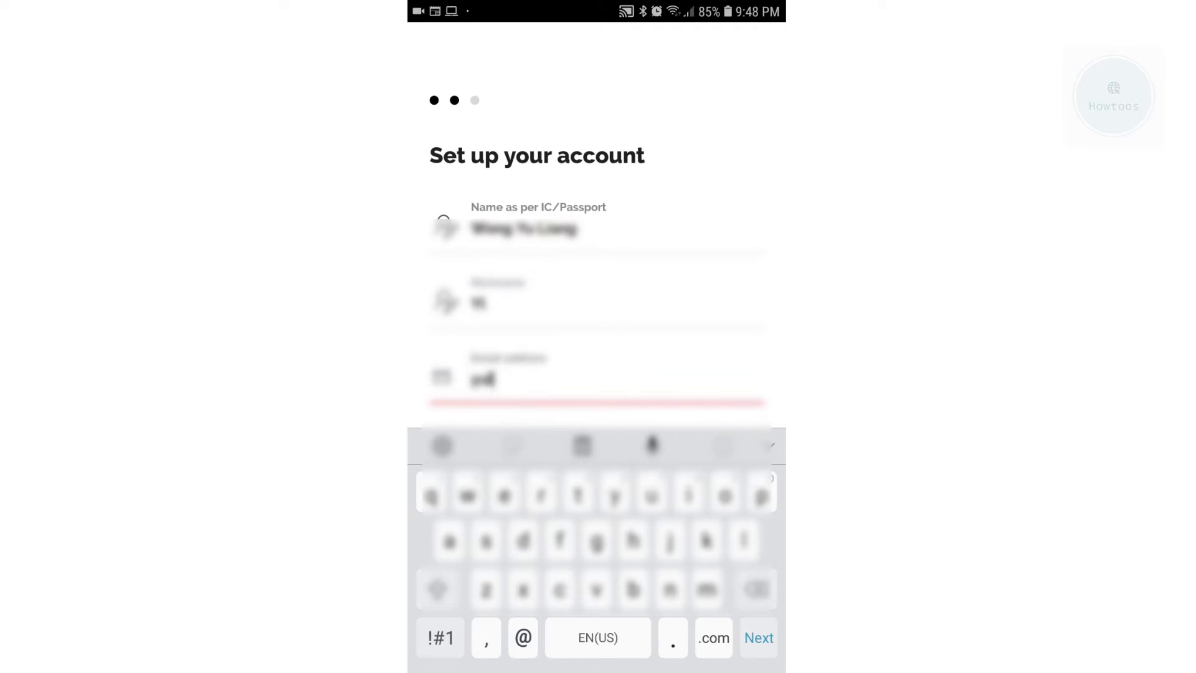
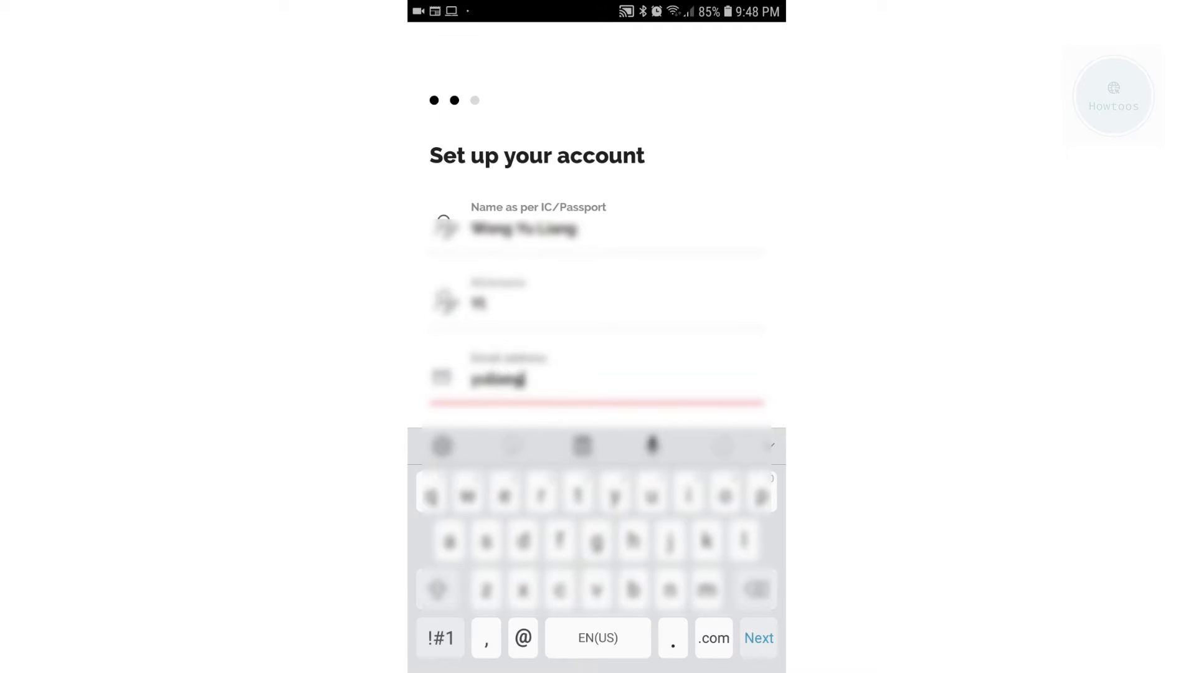
- Enter the Gmail address ending in .com and a password, then submit the account details
{"action": "left_click", "coordinate": [441, 637]}
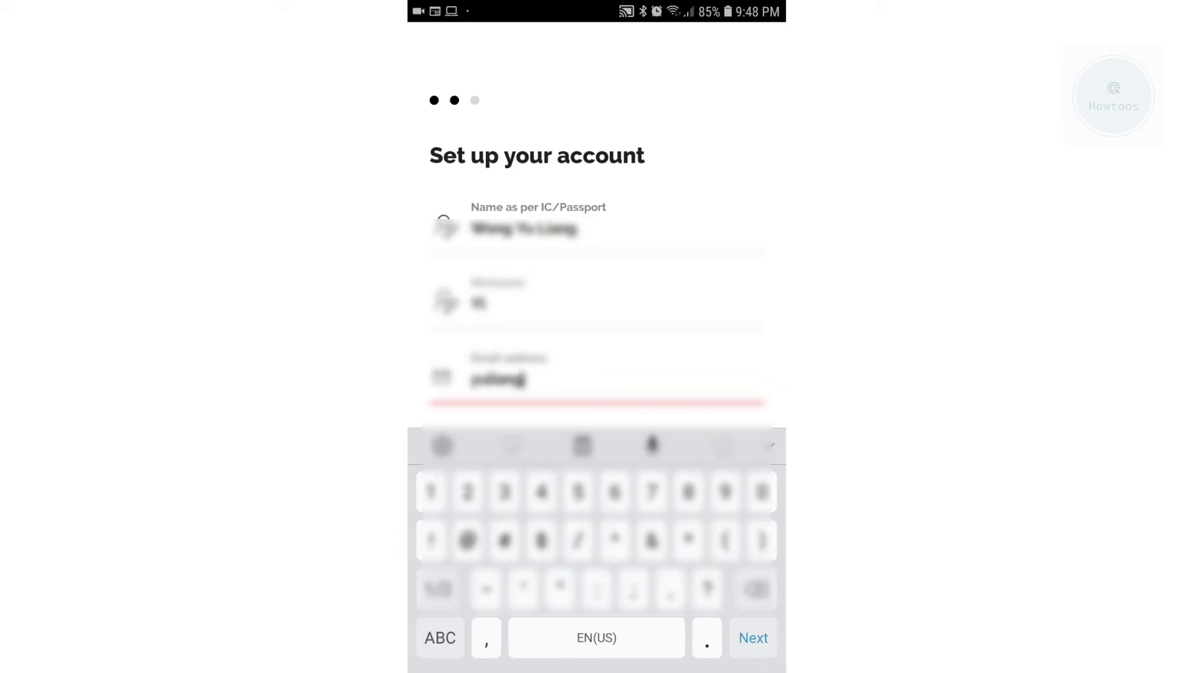
{"action": "key", "text": "BackSpace"}
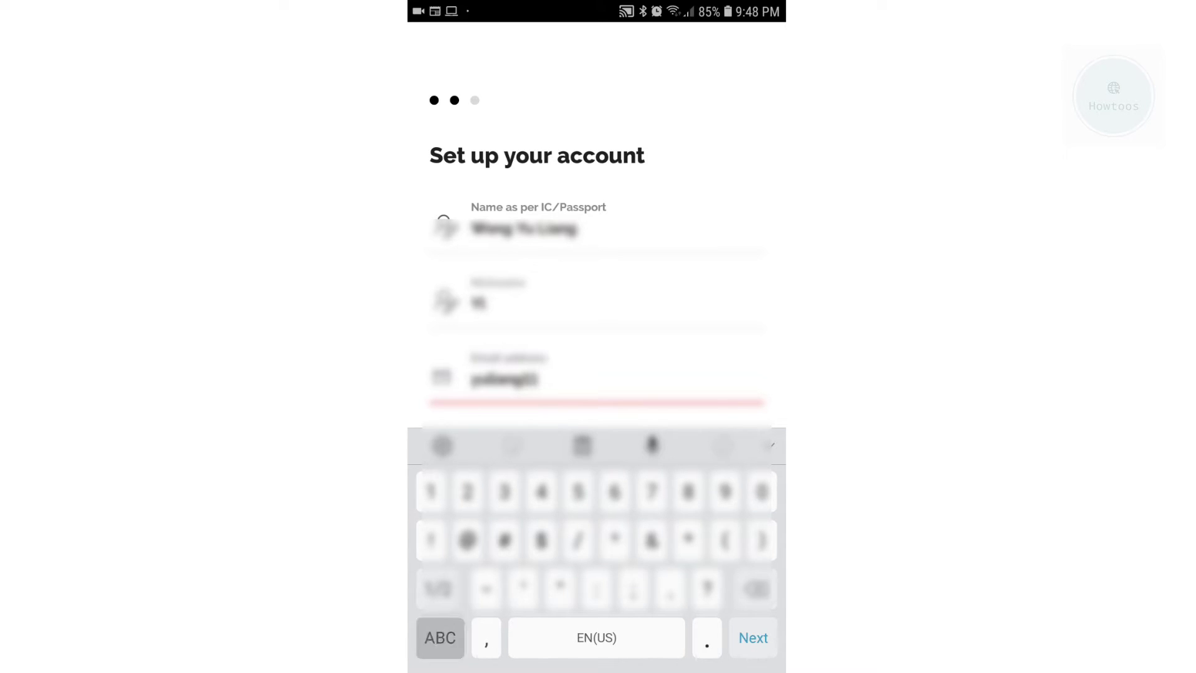
{"action": "left_click", "coordinate": [440, 638]}
{"action": "left_click", "coordinate": [441, 638]}
{"action": "type", "text": "2"}
{"action": "left_click", "coordinate": [440, 637]}
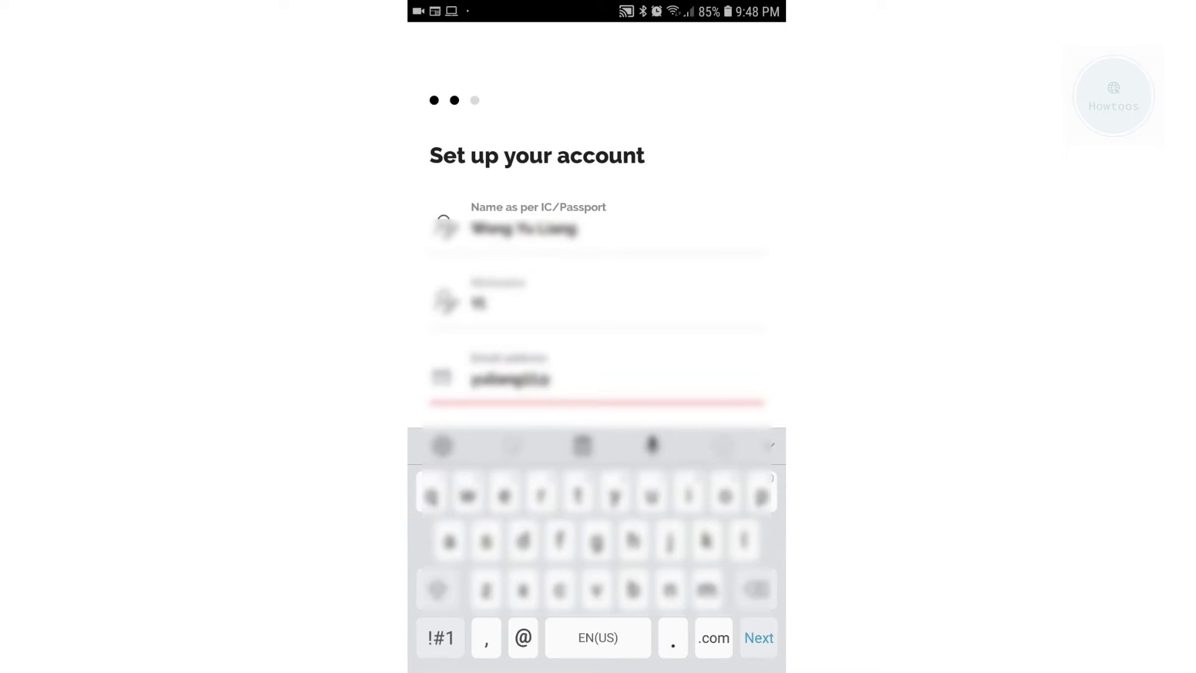
{"action": "type", "text": "ail"}
{"action": "left_click", "coordinate": [714, 637]}
{"action": "key", "text": "BackSpace"}
{"action": "key", "text": "BackSpace"}
{"action": "key", "text": "BackSpace"}
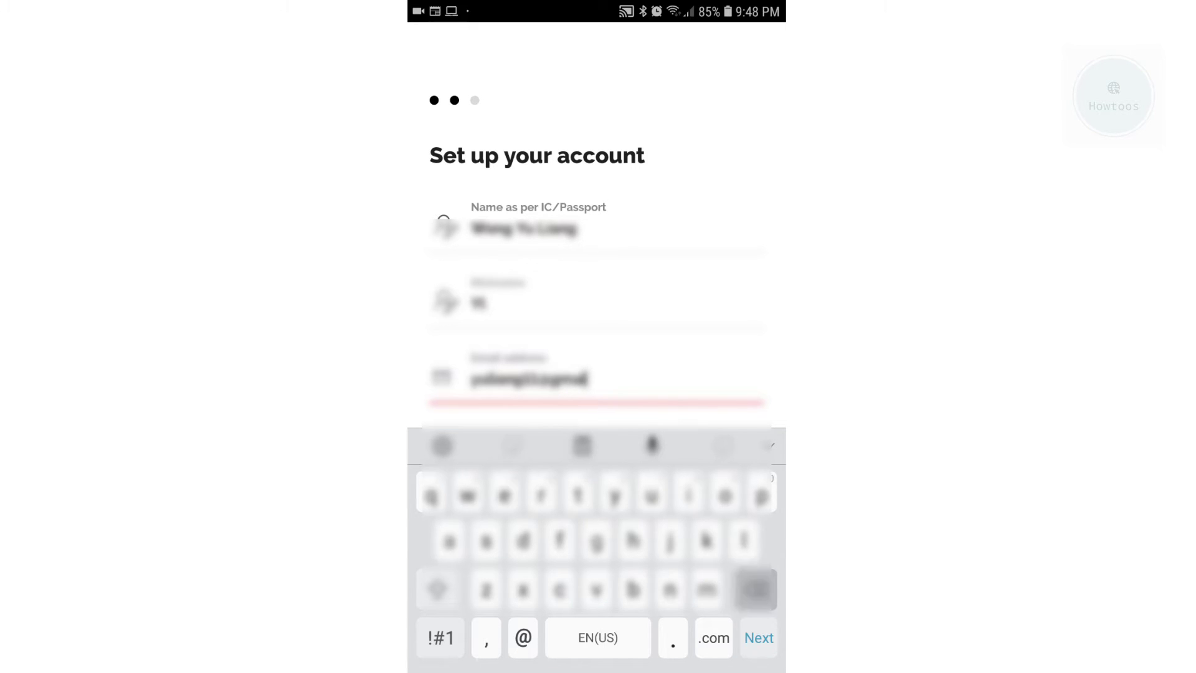
{"action": "key", "text": "BackSpace"}
{"action": "type", "text": "l.com"}
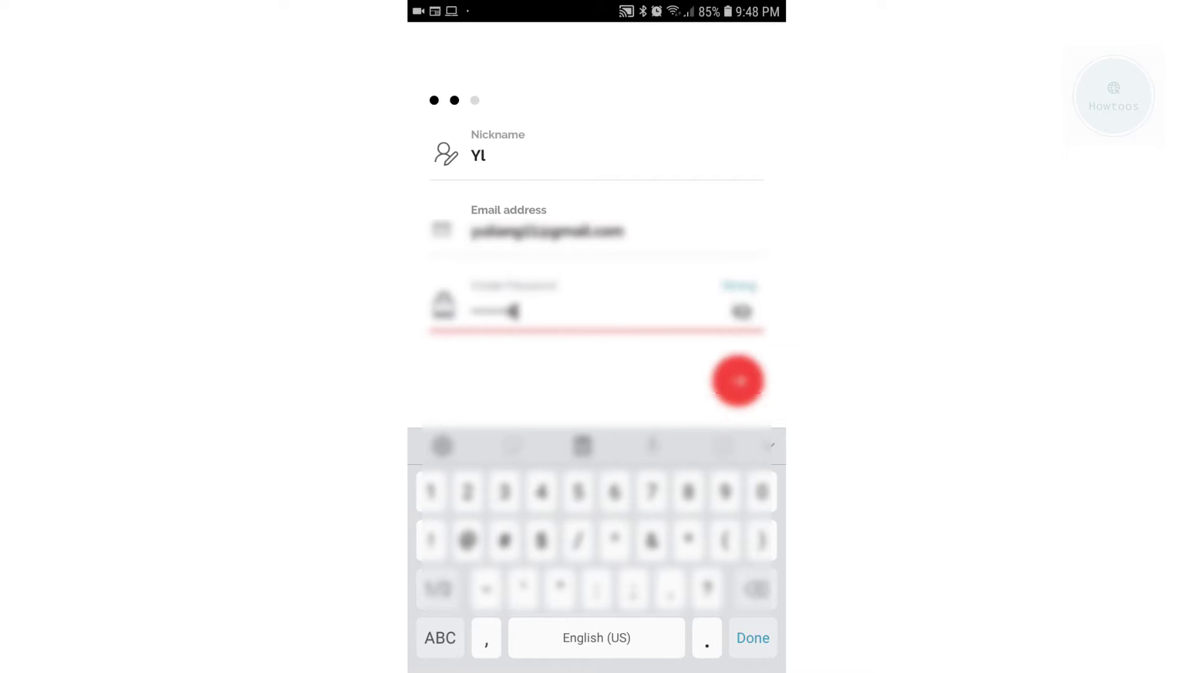
{"action": "key", "text": "Return"}
{"action": "left_click", "coordinate": [737, 625]}
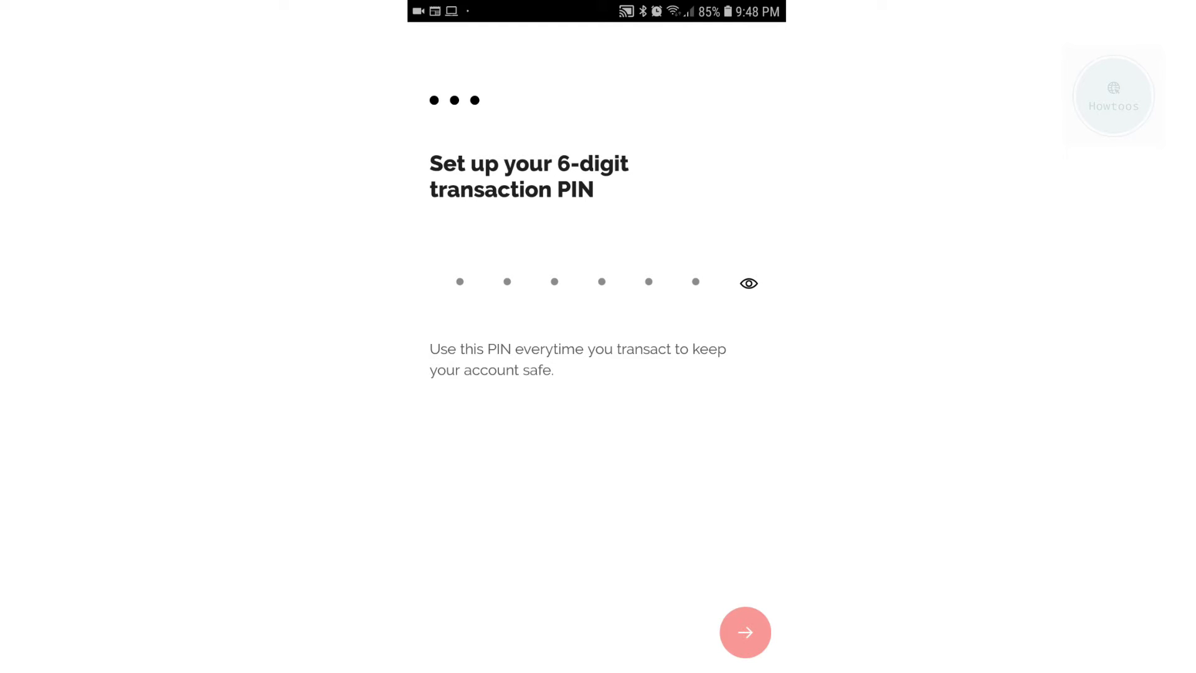
- Set a 6-digit transaction PIN and skip fingerprint login
{"action": "left_click", "coordinate": [743, 284]}
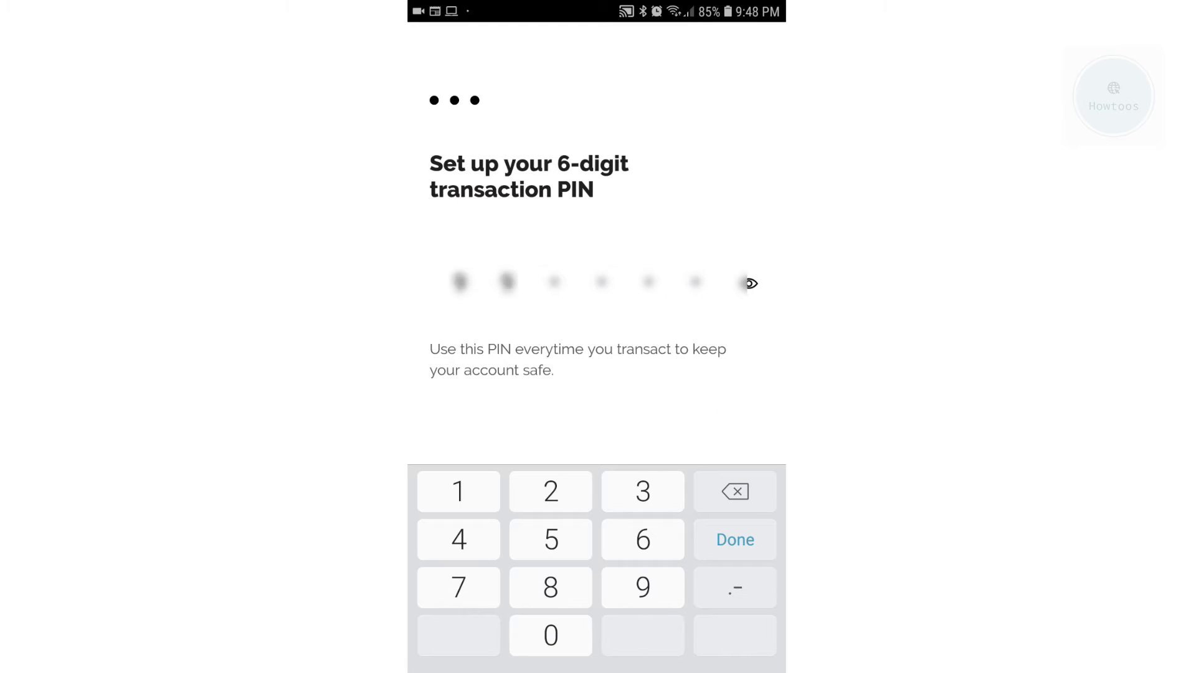
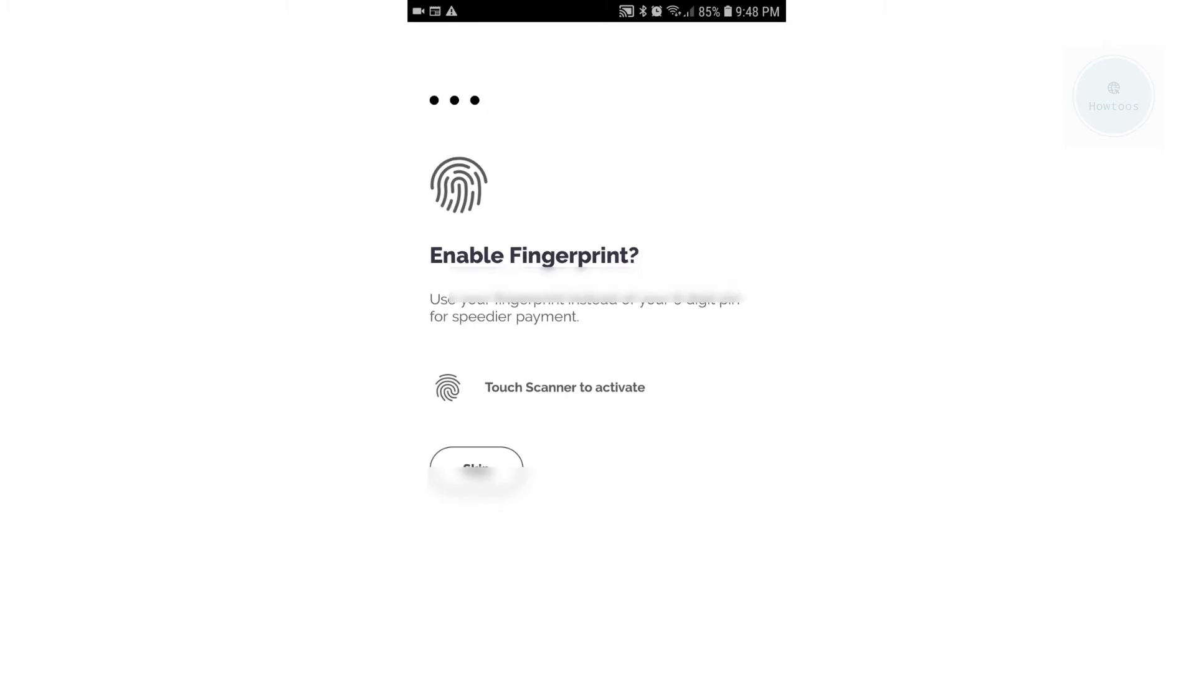
{"action": "left_click", "coordinate": [476, 468]}
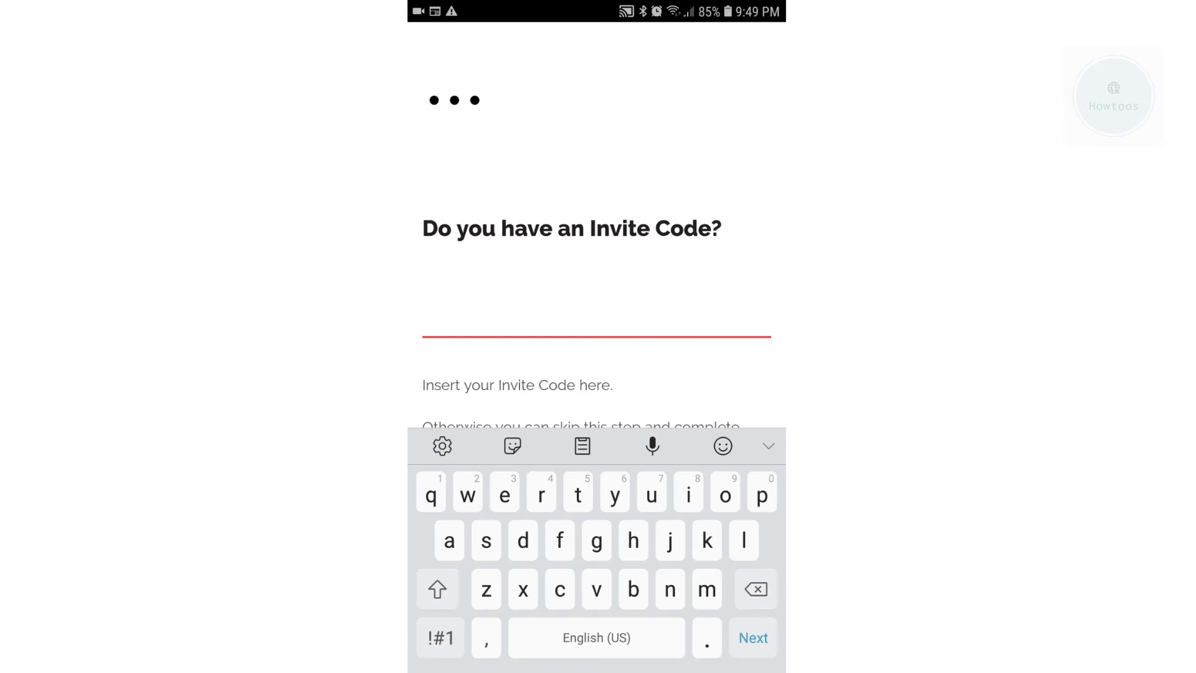
- Continue without an invite code and answer the location-access request
{"action": "left_click", "coordinate": [753, 637]}
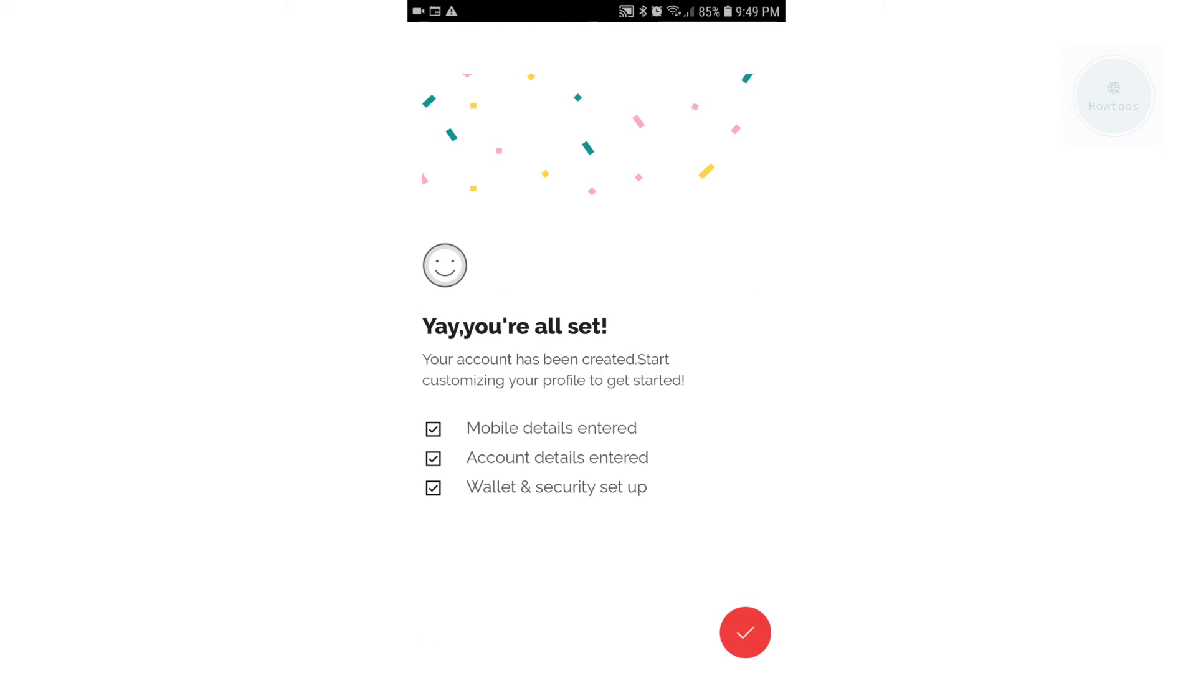
{"action": "left_click", "coordinate": [596, 352]}
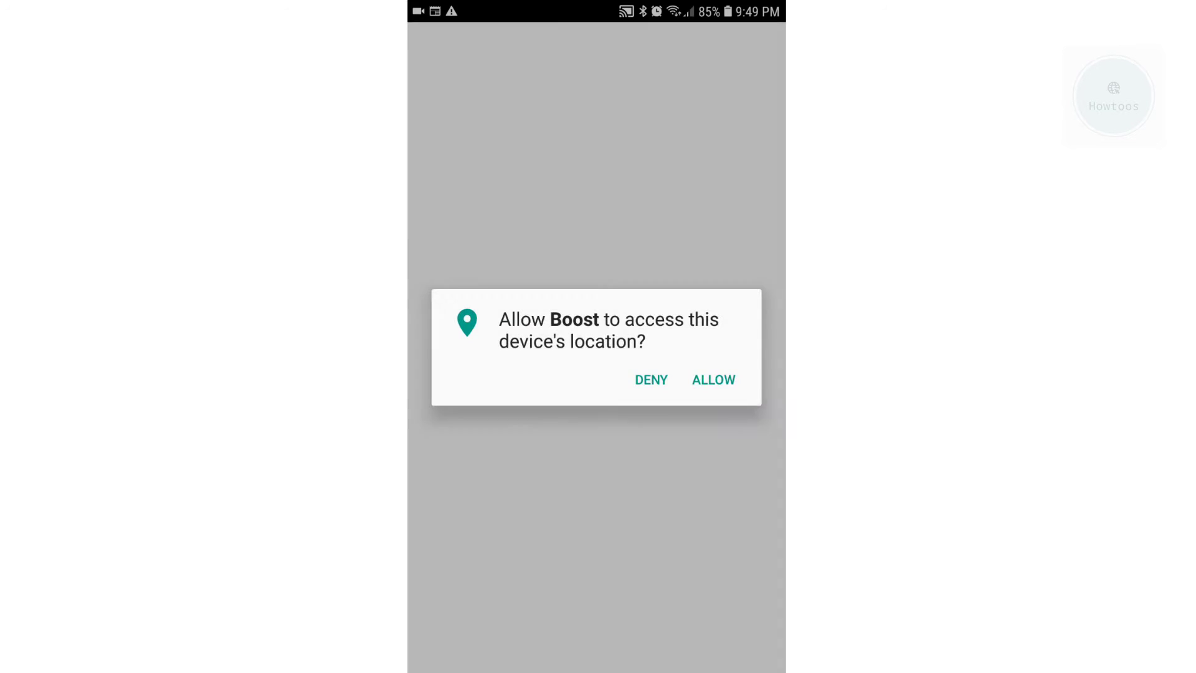
{"action": "left_click", "coordinate": [712, 379]}
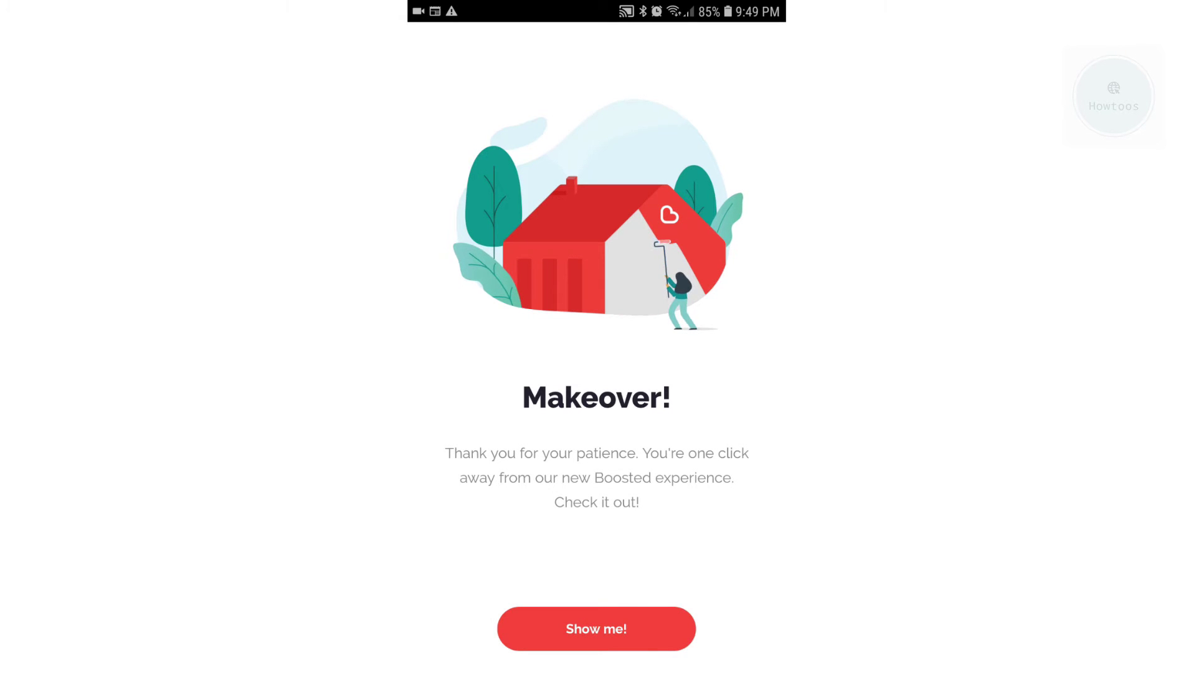
- Get past the Makeover page and dismiss the Super Shake and Watsons promotions
{"action": "left_click", "coordinate": [596, 628]}
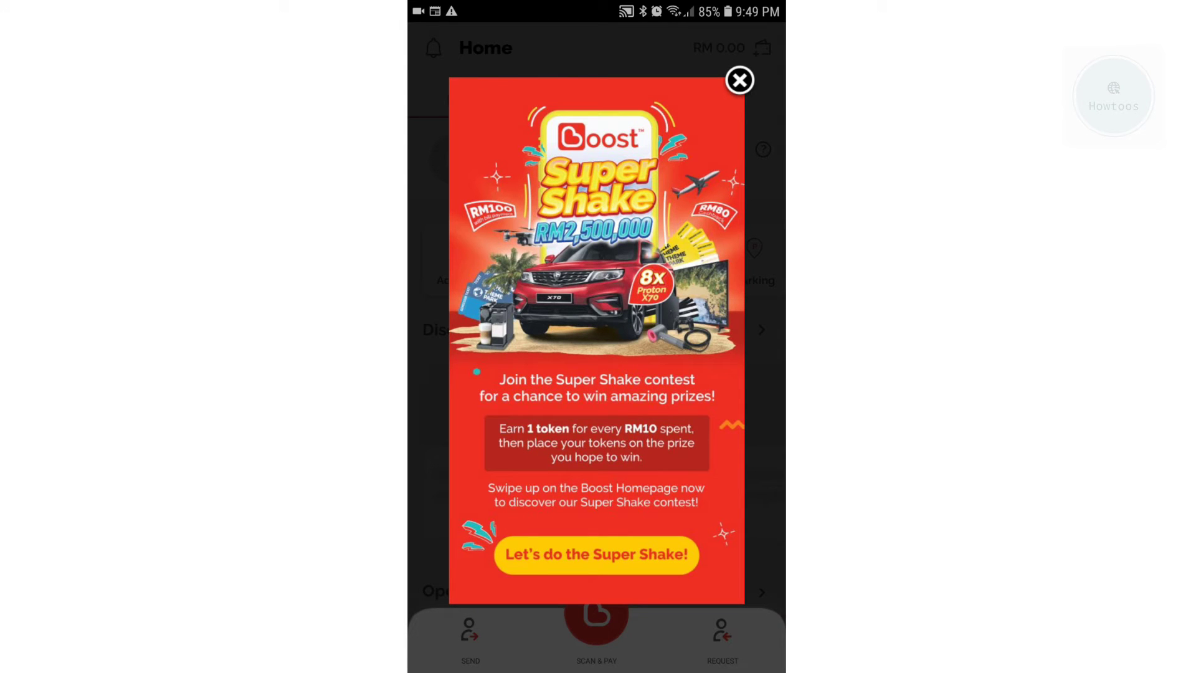
{"action": "left_click", "coordinate": [739, 80]}
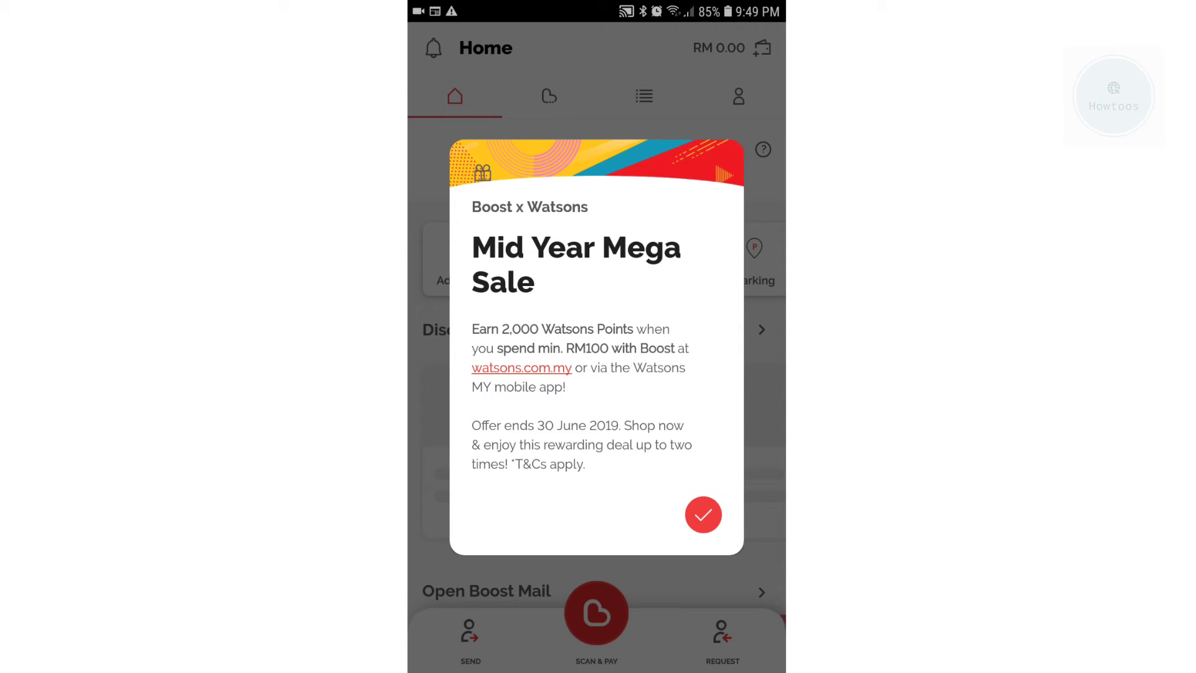
{"action": "left_click", "coordinate": [704, 514]}
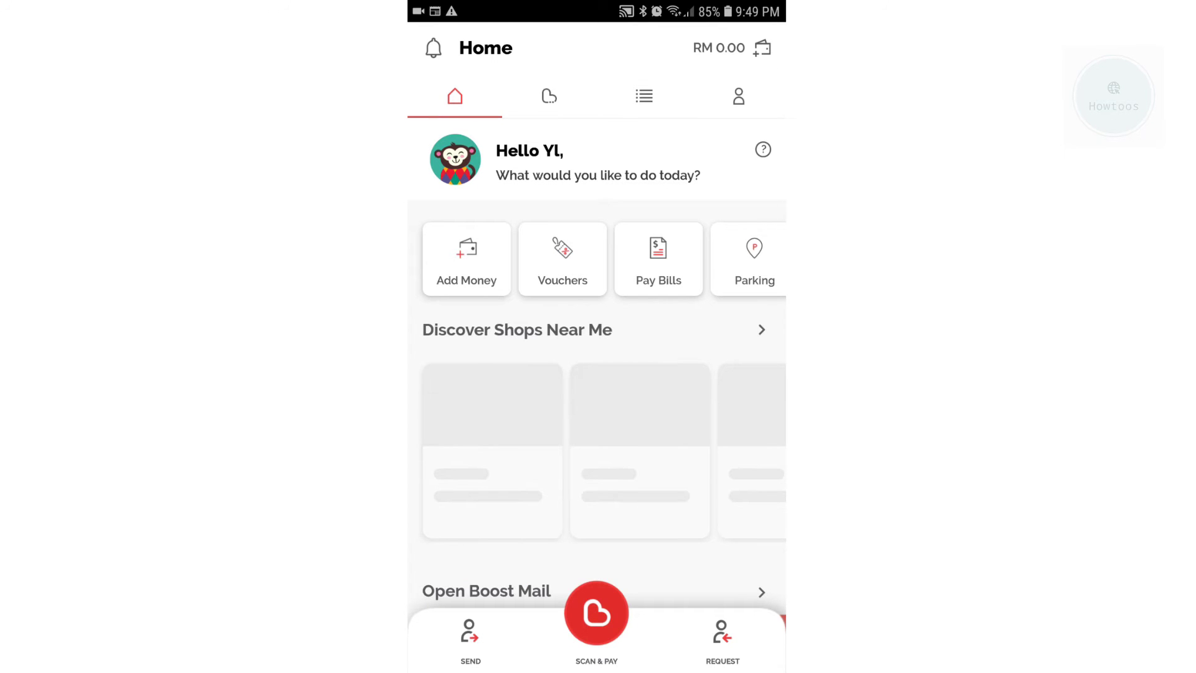
{"action": "scroll", "coordinate": [597, 260], "scroll_direction": "right", "scroll_amount": 5}
{"action": "scroll", "coordinate": [597, 261], "scroll_direction": "right", "scroll_amount": 2}
{"action": "scroll", "coordinate": [597, 261], "scroll_direction": "left", "scroll_amount": 5}
- Add Maybank online banking as a payment type and enter RM 30 to top up
{"action": "left_click", "coordinate": [738, 96]}
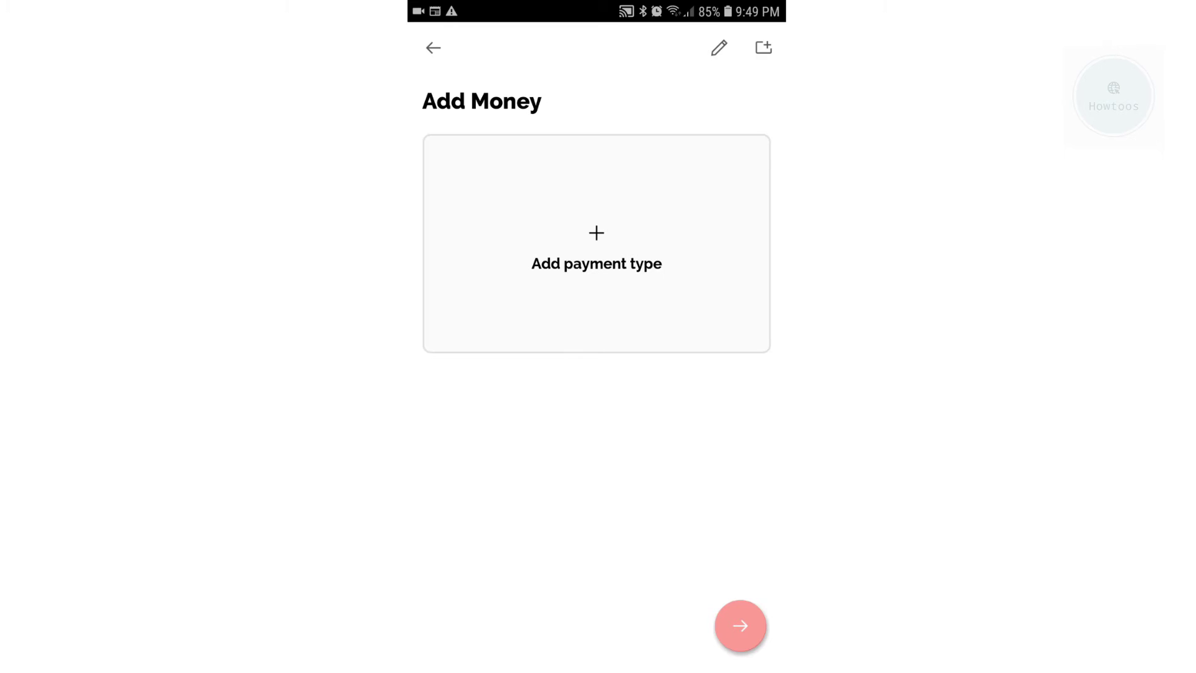
{"action": "left_click", "coordinate": [596, 248]}
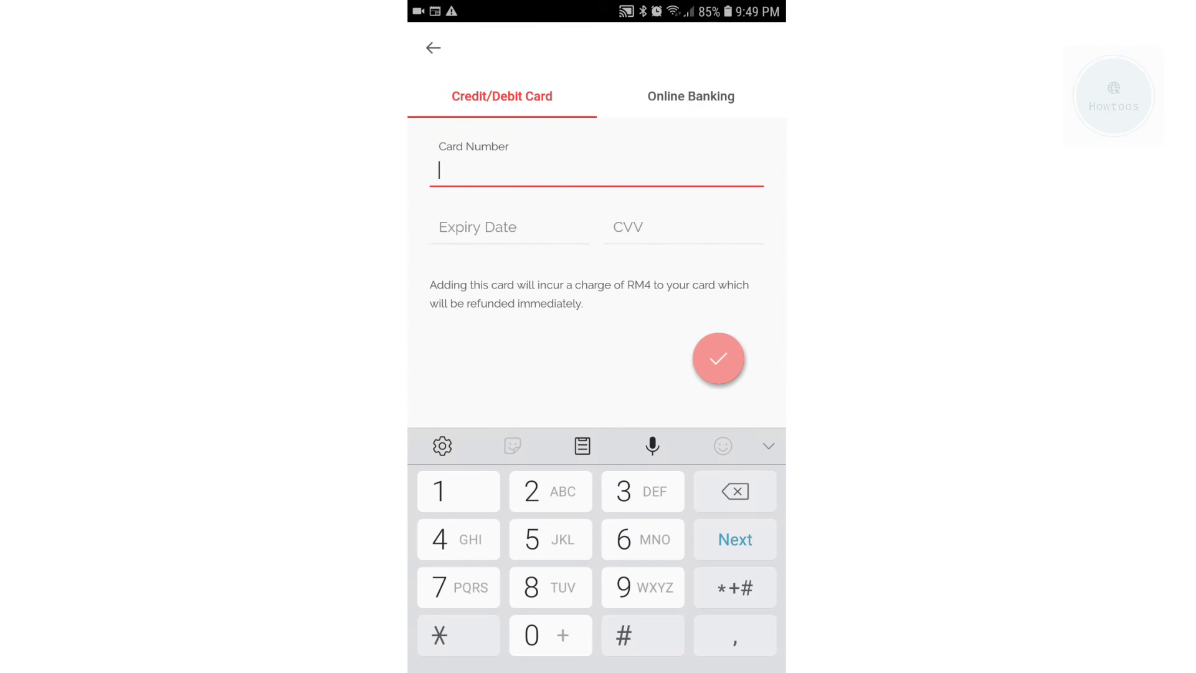
{"action": "left_click", "coordinate": [691, 96]}
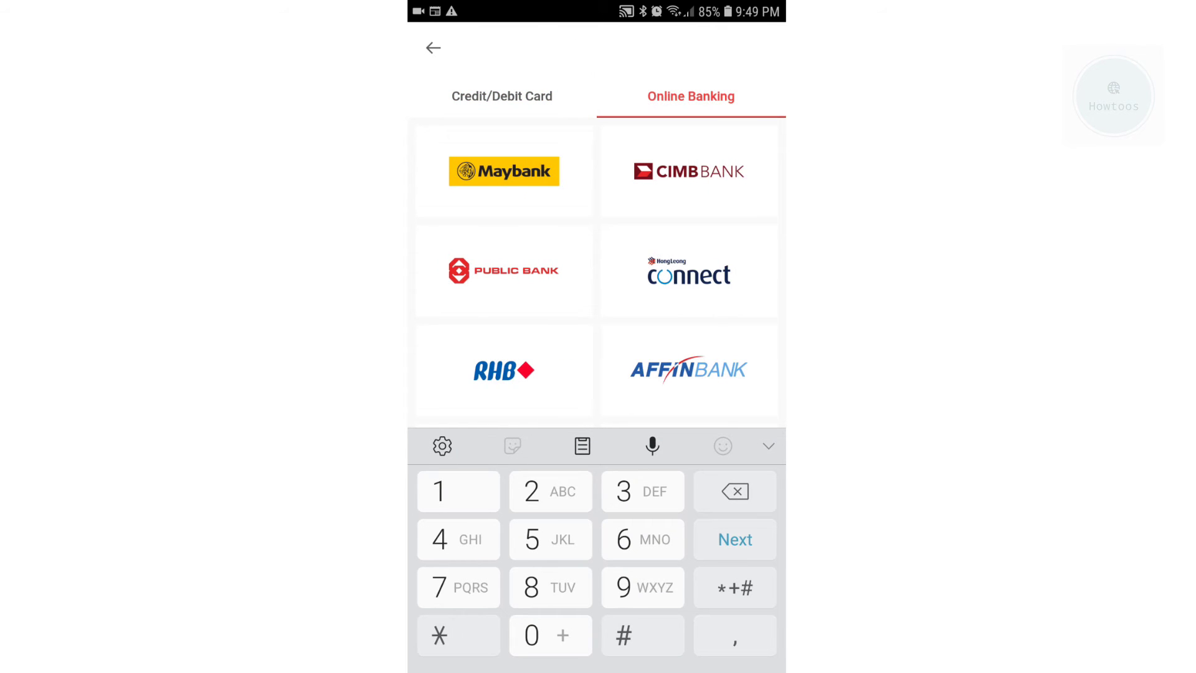
{"action": "left_click", "coordinate": [504, 171]}
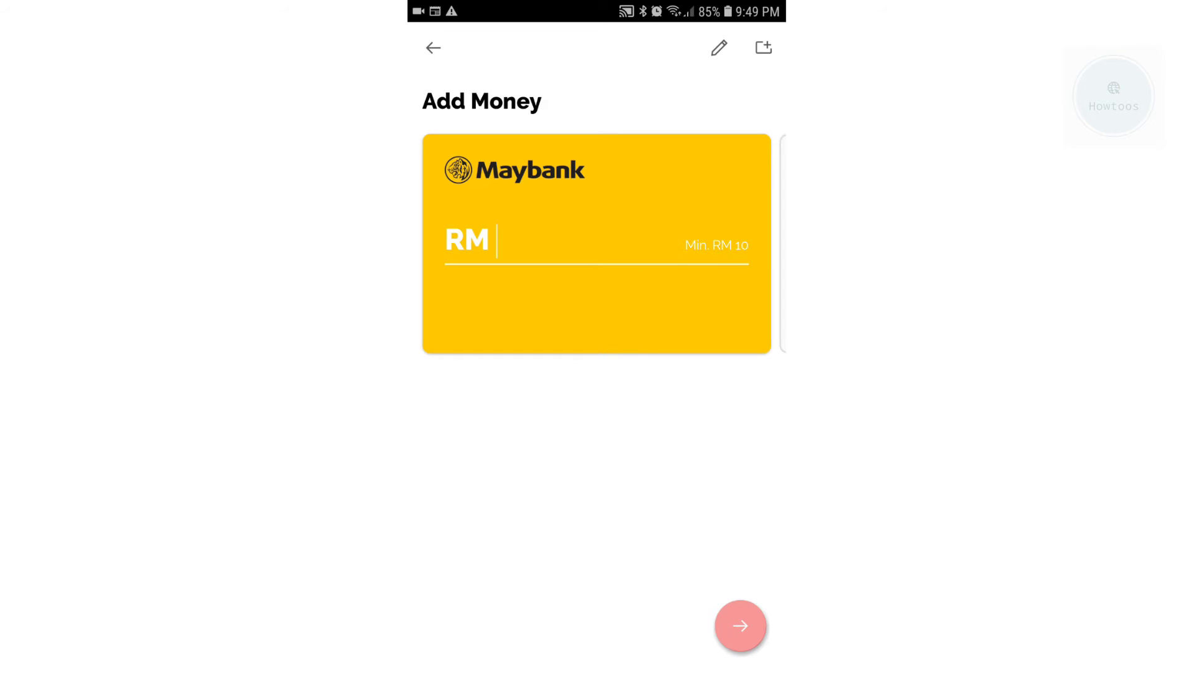
{"action": "left_click", "coordinate": [498, 242]}
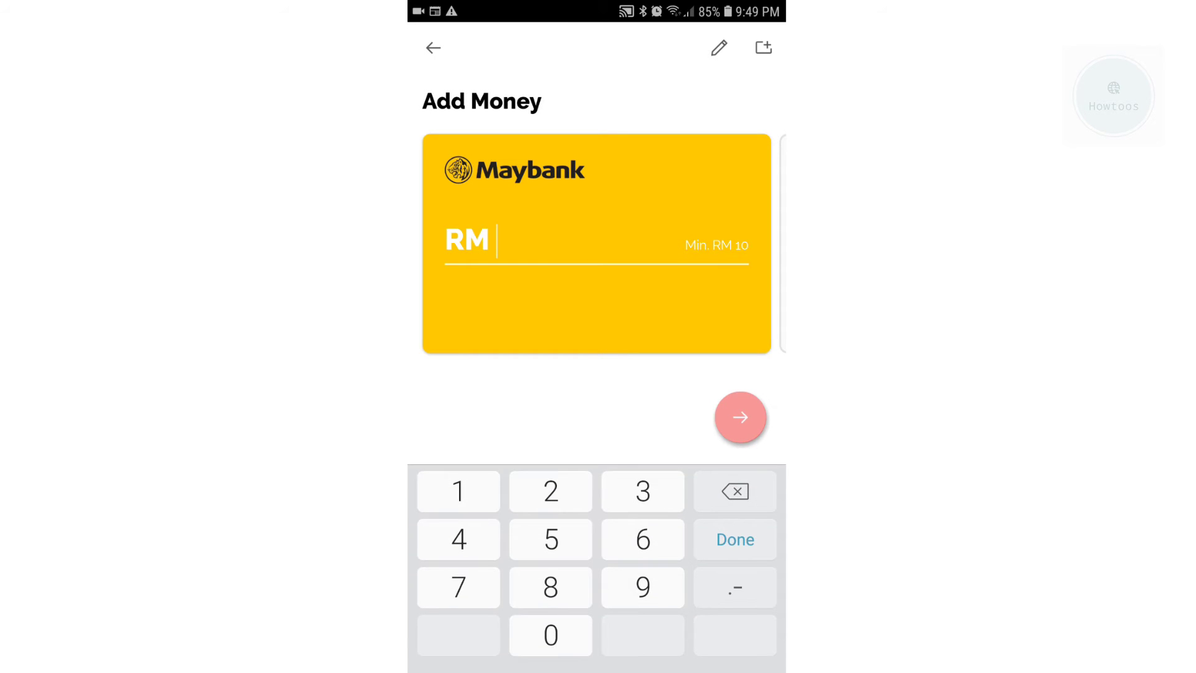
{"action": "type", "text": "30"}
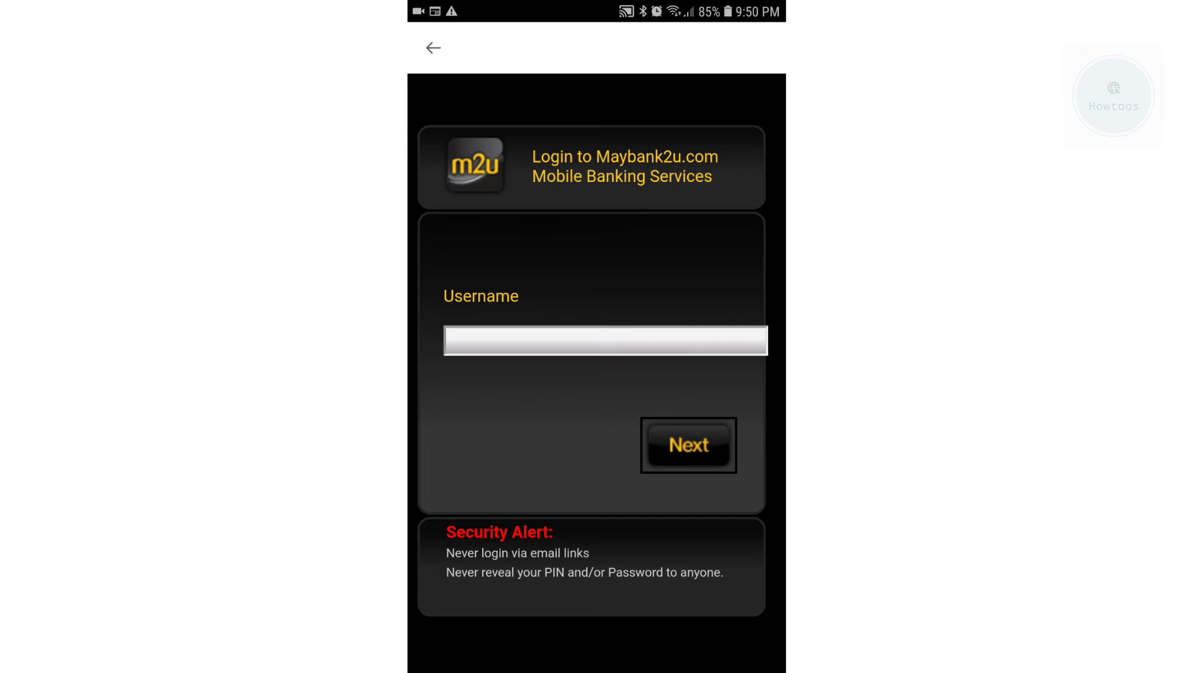
- Log in to Maybank2u with the bank username and password and confirm the RM 30 payment
{"action": "left_click", "coordinate": [605, 340]}
{"action": "type", "text": "my"}
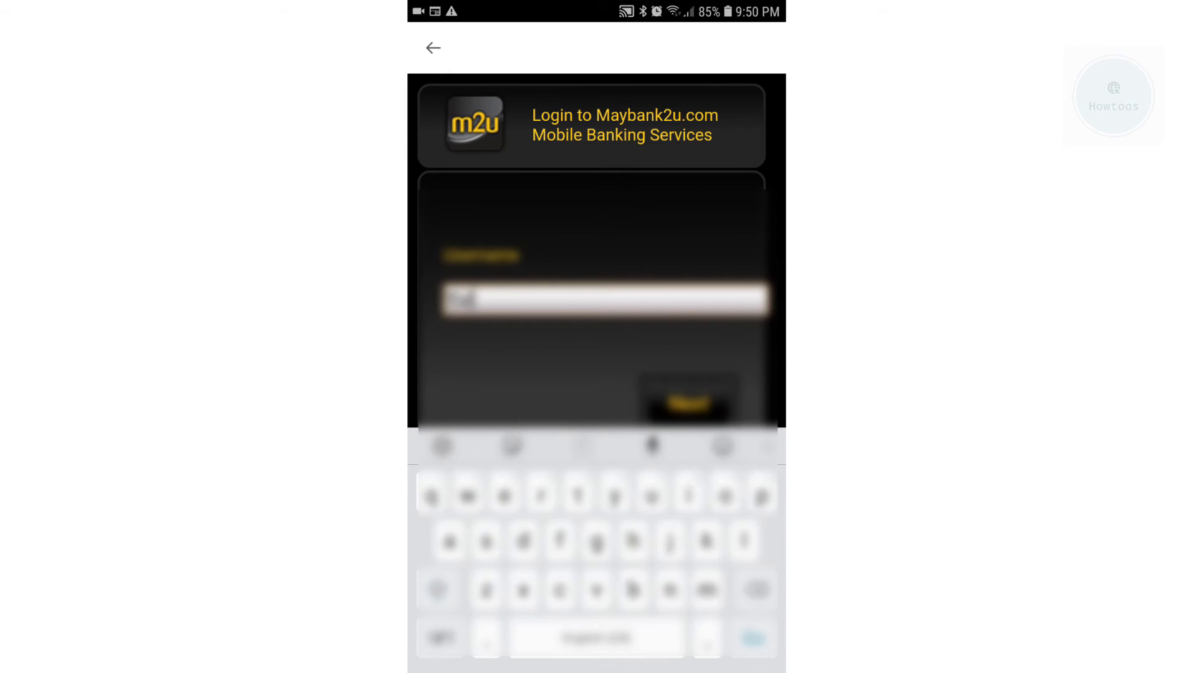
{"action": "key", "text": "BackSpace"}
{"action": "key", "text": "BackSpace"}
{"action": "key", "text": "shift"}
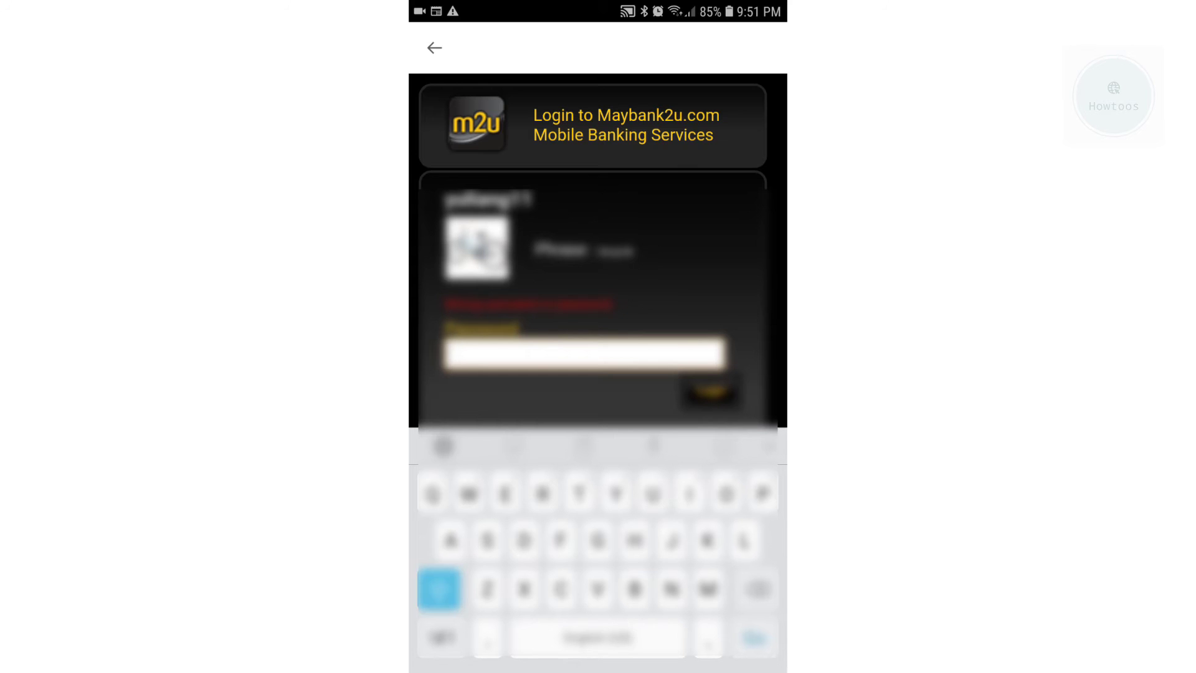
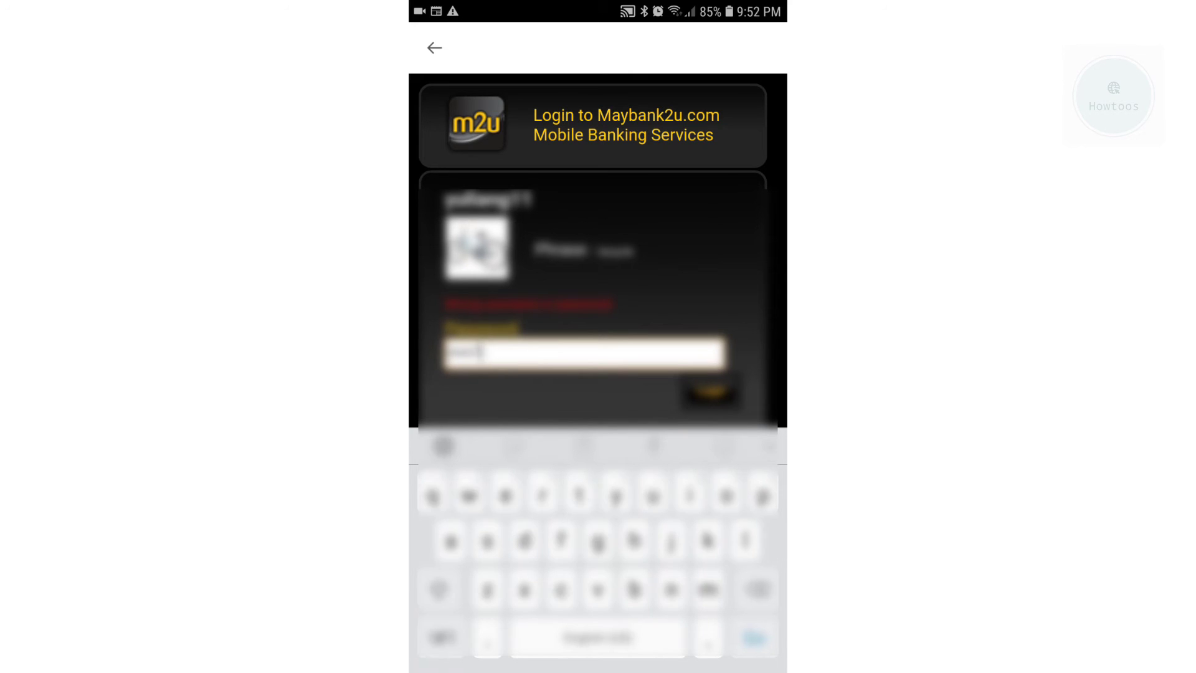
{"action": "left_click", "coordinate": [443, 637]}
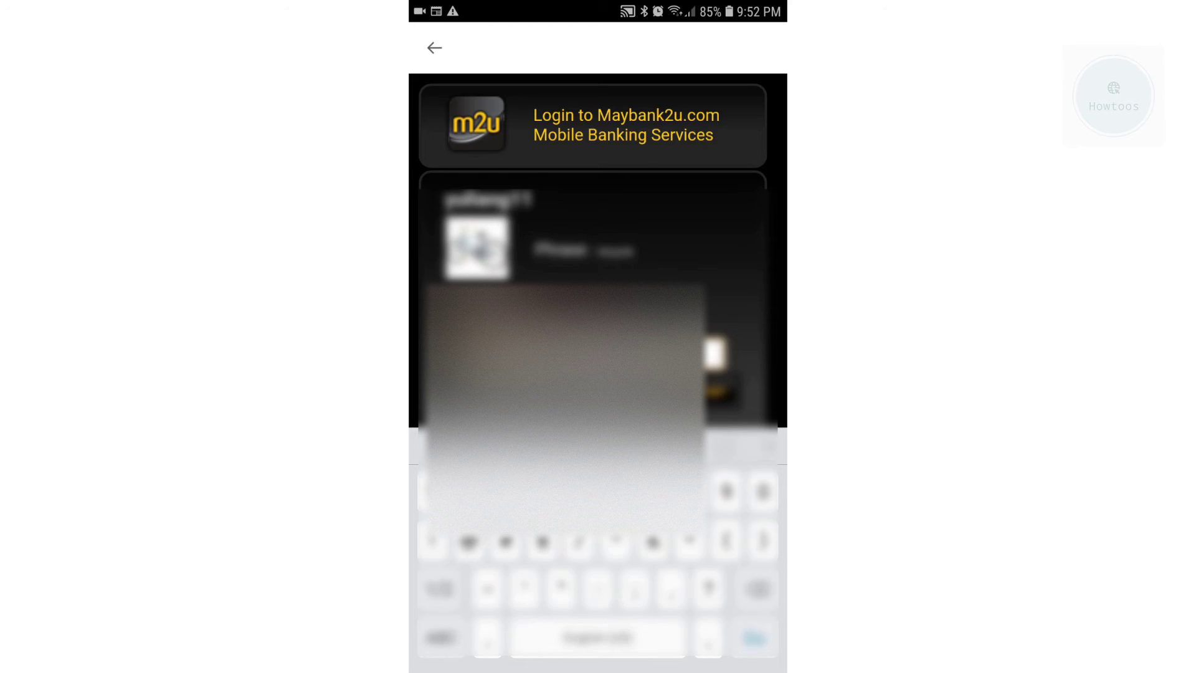
{"action": "left_click", "coordinate": [712, 390]}
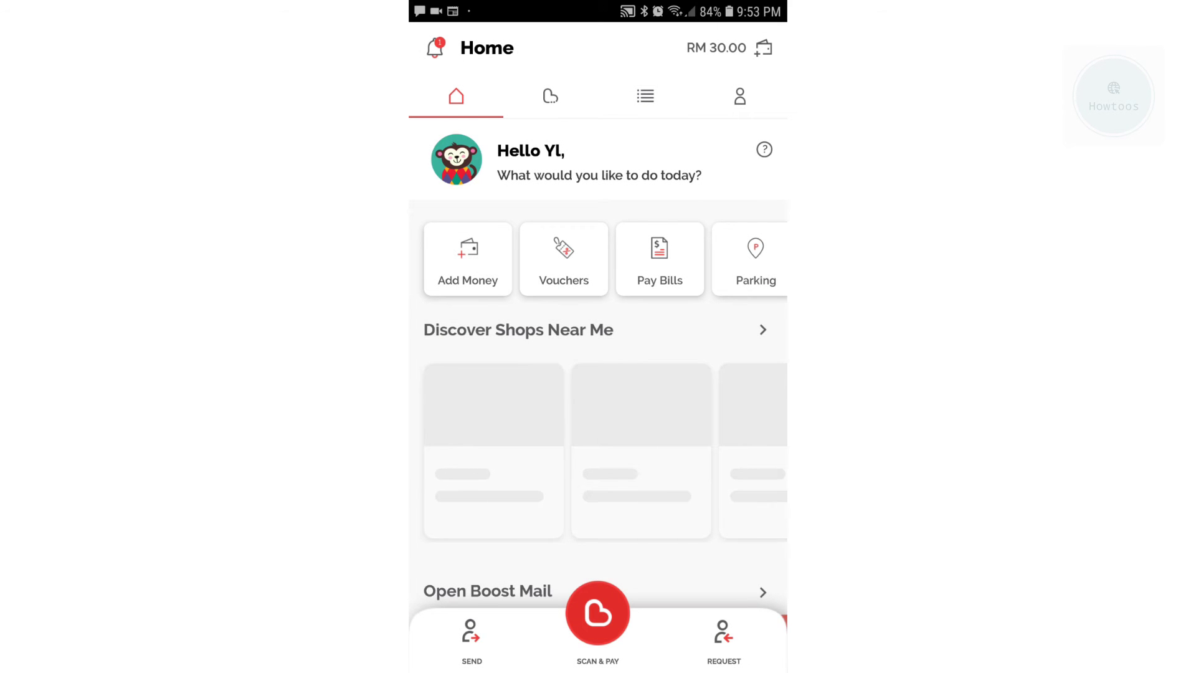
- Scroll the Home screen to check the RM 30.00 wallet balance
{"action": "scroll", "coordinate": [598, 366], "scroll_direction": "down", "scroll_amount": 4}
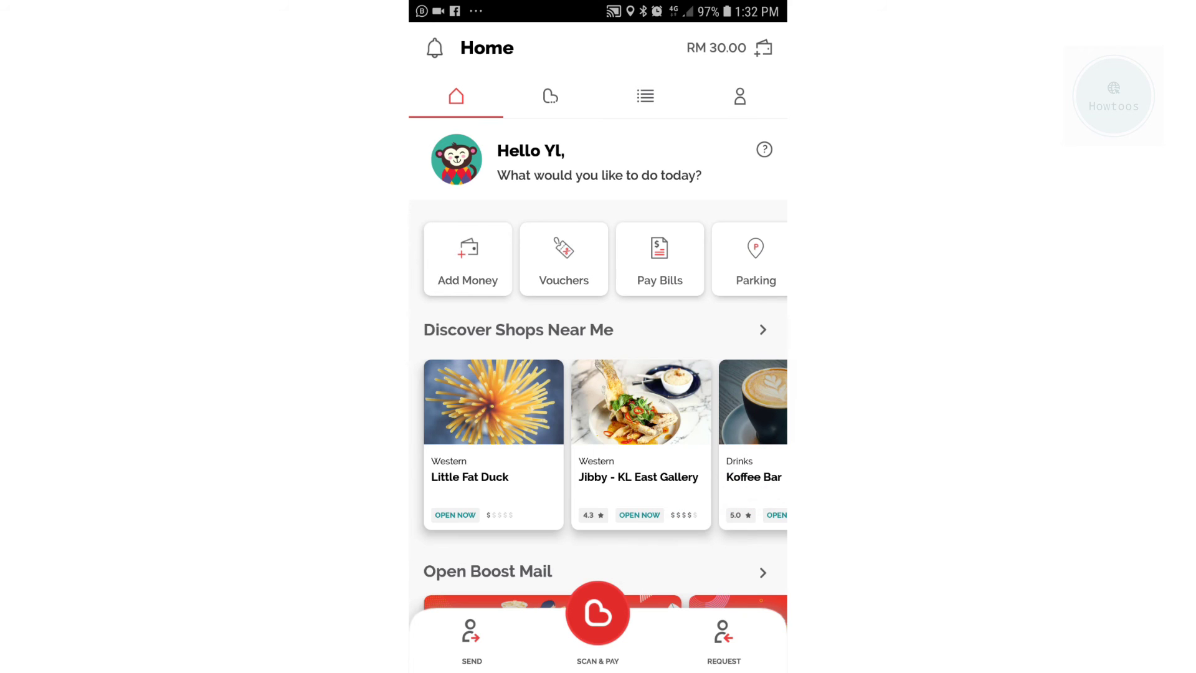
- Open Scan & Pay, choose They Scan Me, and enter the transaction PIN to show the QR code
{"action": "left_click", "coordinate": [598, 614]}
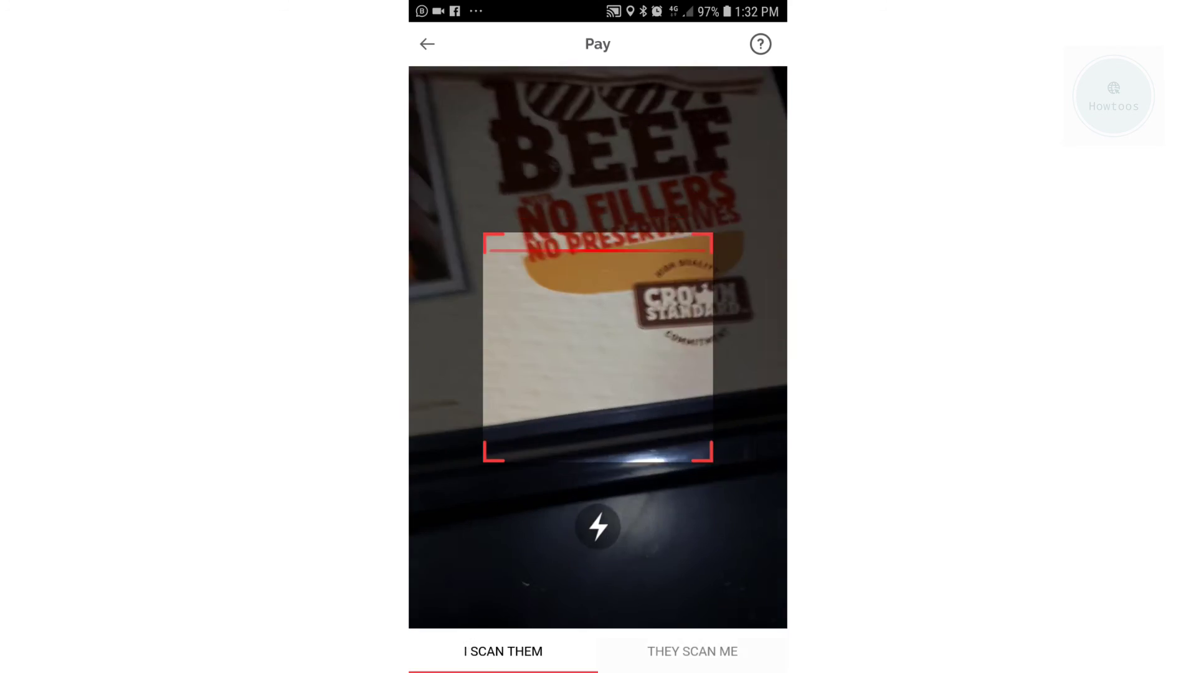
{"action": "left_click", "coordinate": [689, 649]}
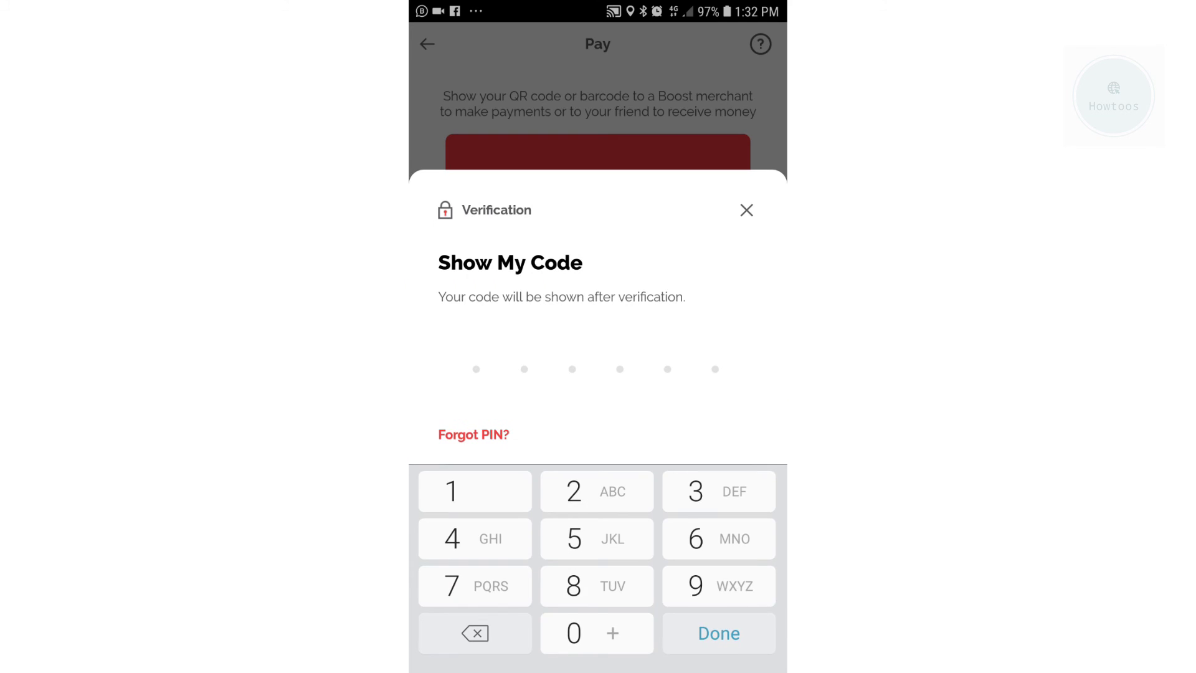
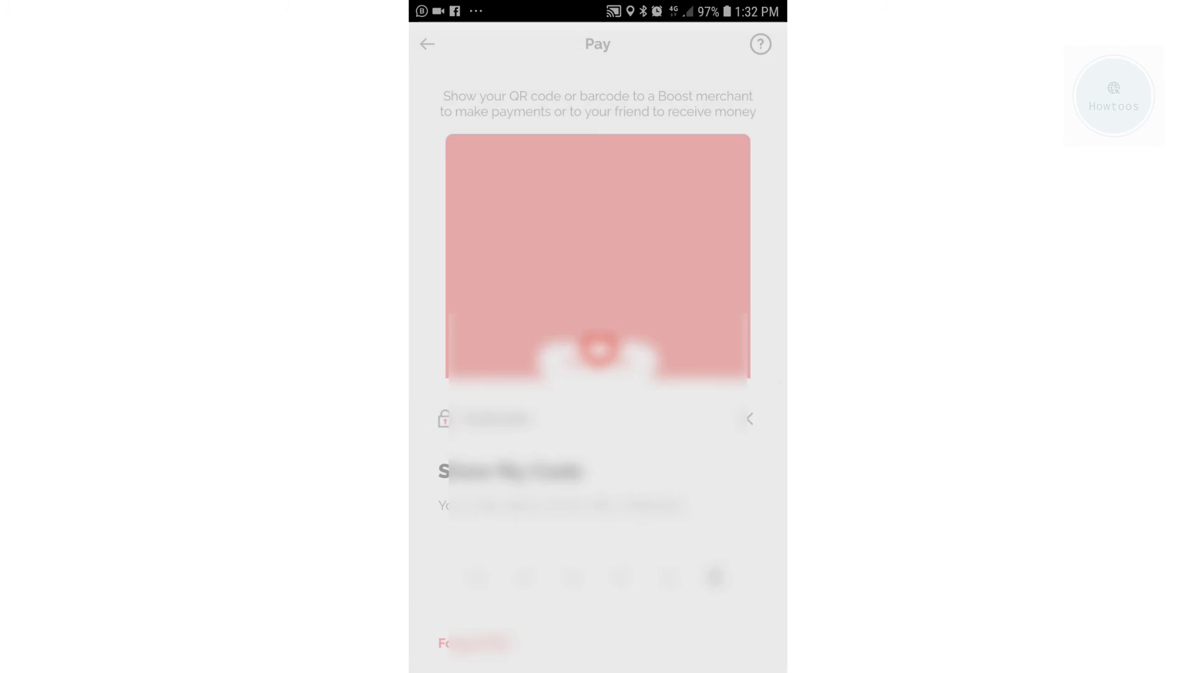